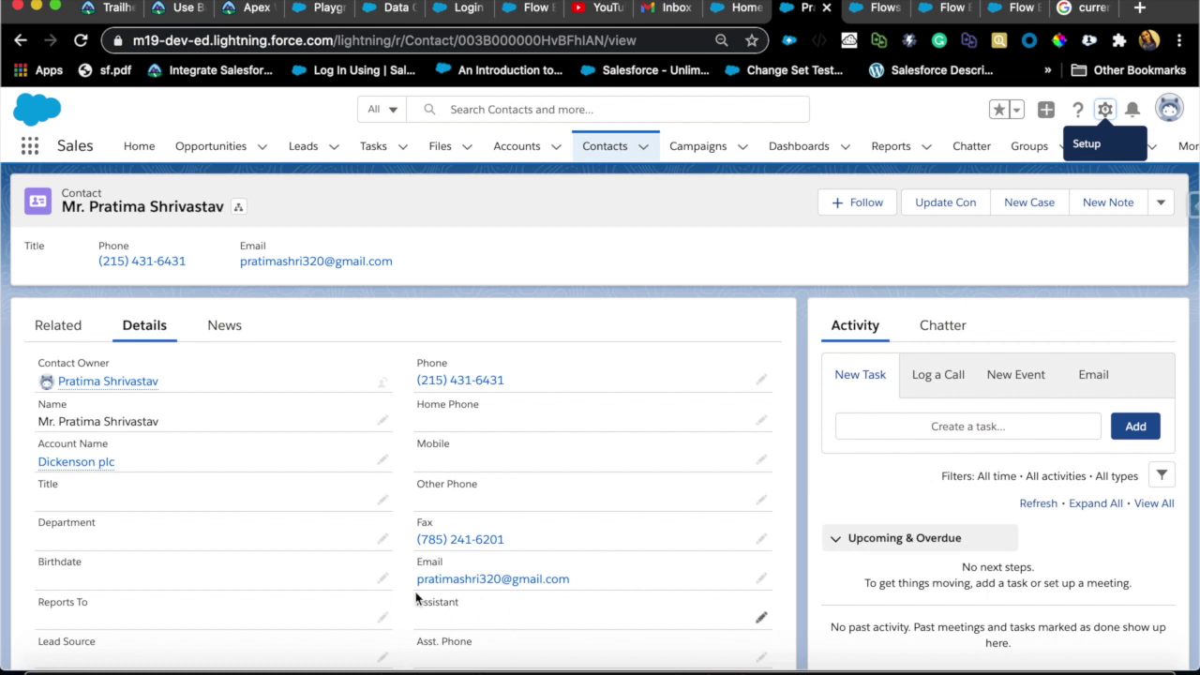
# Switch from Setup's Flows list to the new, empty Schedule-Triggered Flow in Flow Builder
pyautogui.click(864, 19)
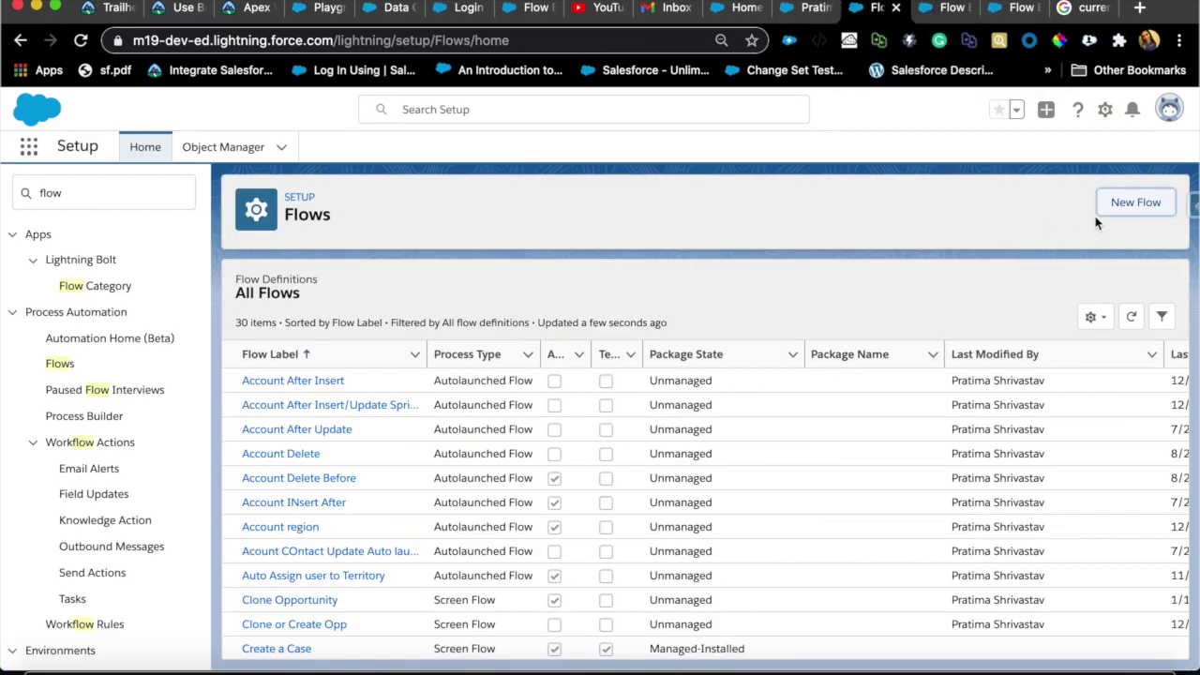
pyautogui.click(942, 19)
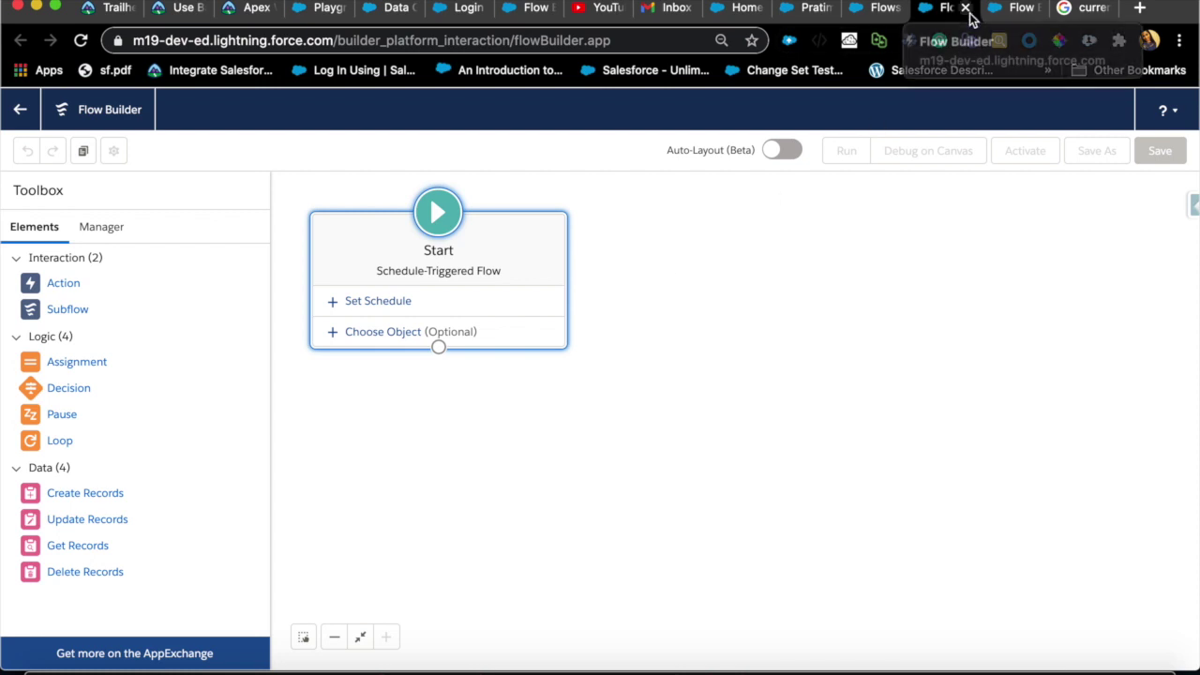
# Set the Start schedule to Mon, Dec 21, 2020 at 9:19 PM with Weekly frequency
pyautogui.click(403, 304)
pyautogui.click(284, 362)
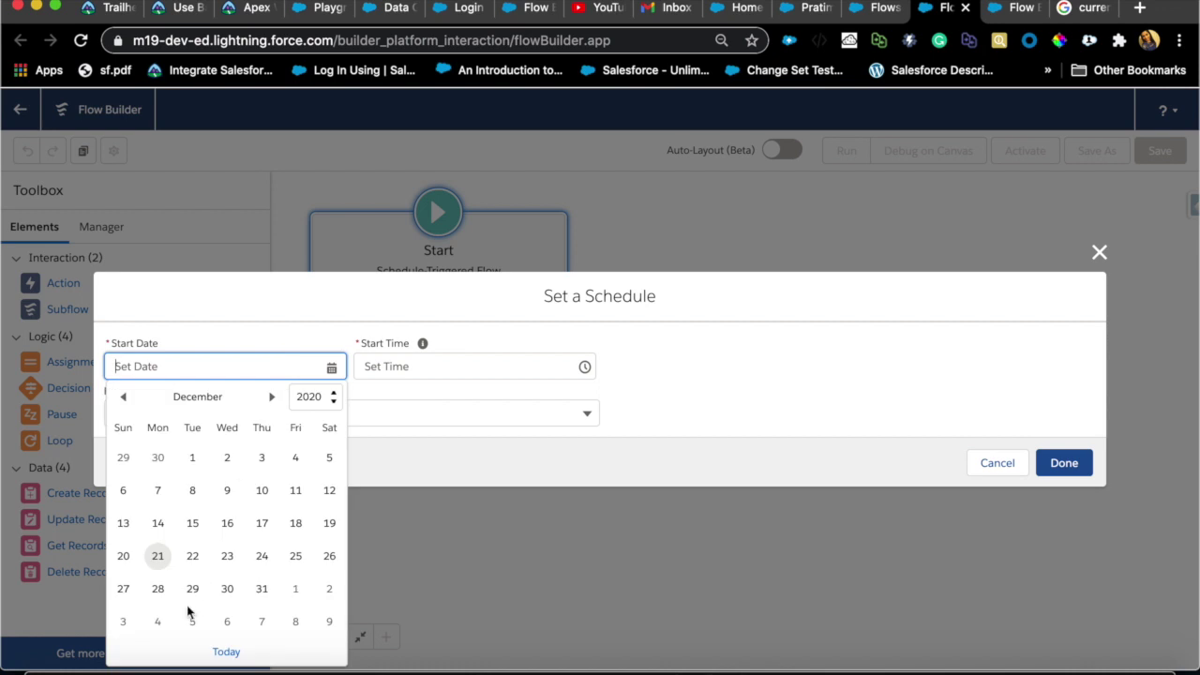
pyautogui.click(158, 561)
pyautogui.click(469, 369)
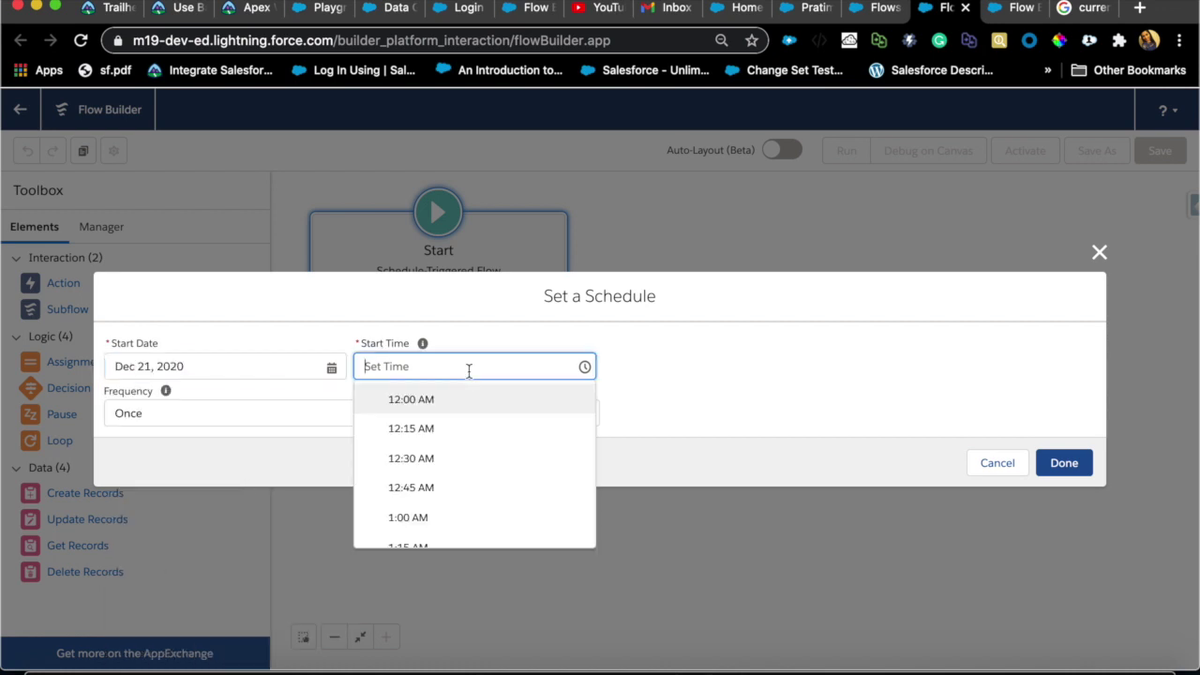
pyautogui.scroll(-9, 422, 499)
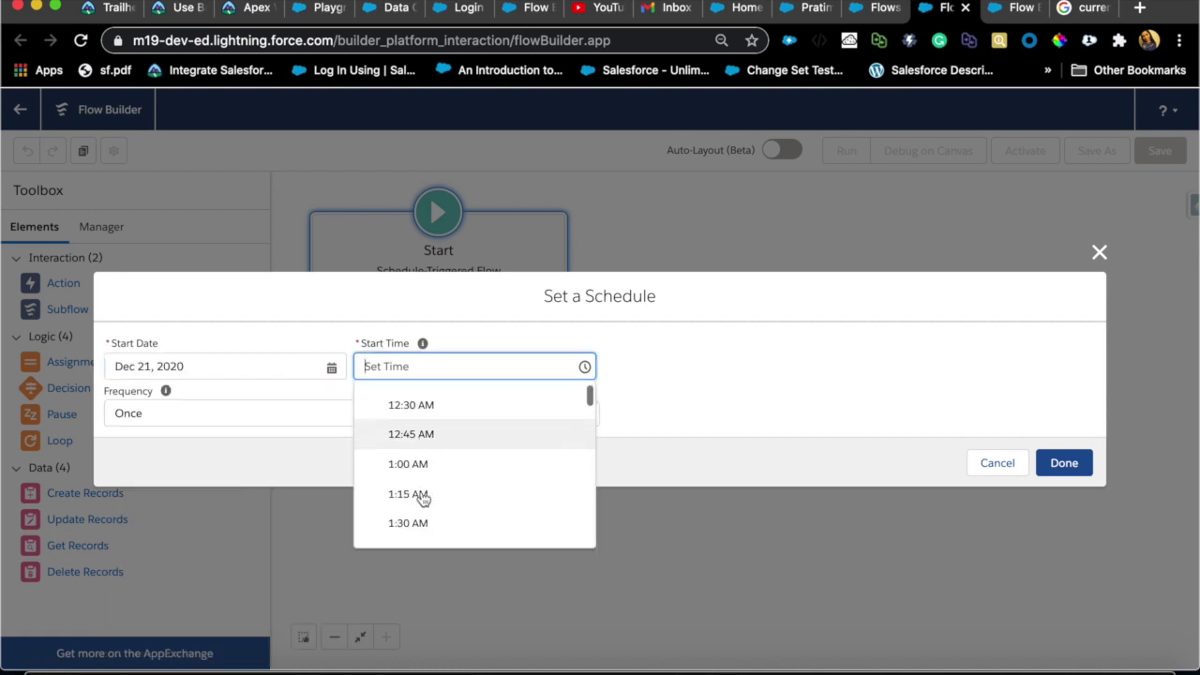
pyautogui.scroll(-10, 422, 499)
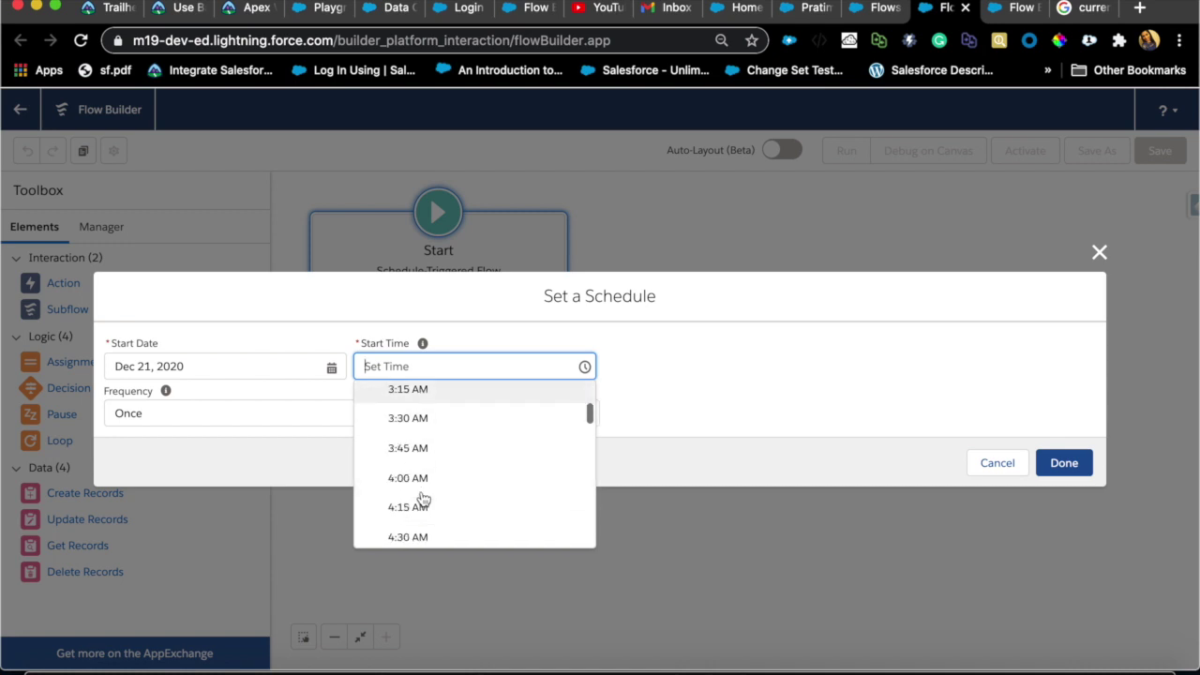
pyautogui.scroll(-6, 422, 499)
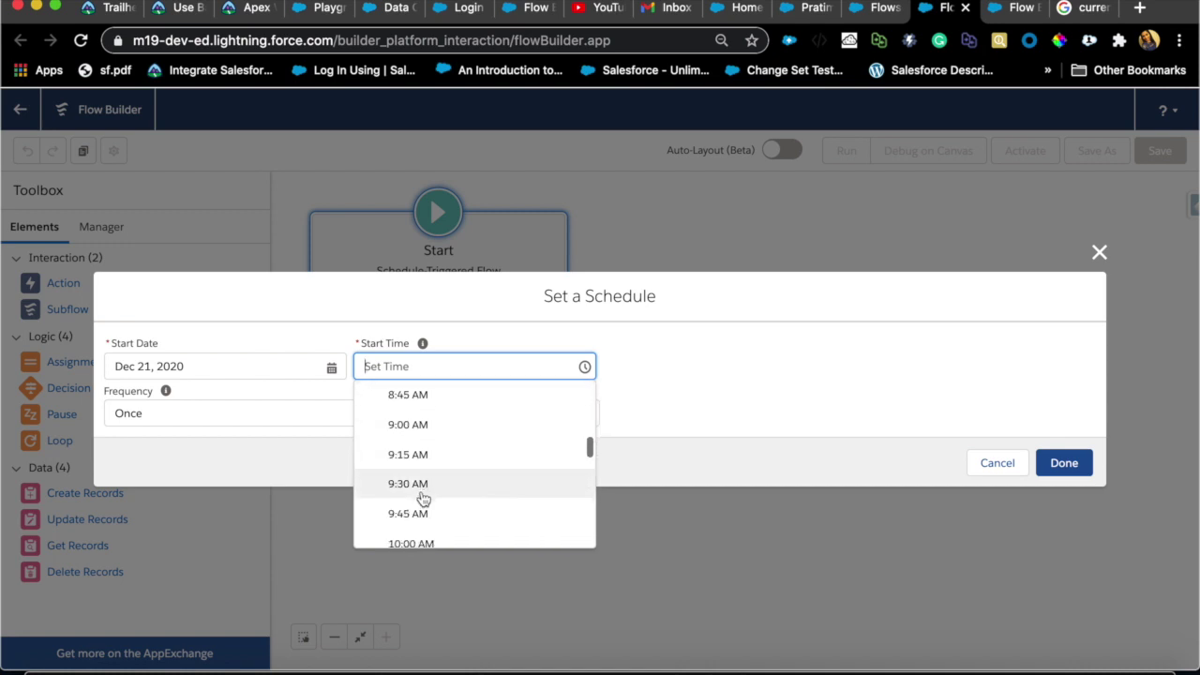
pyautogui.scroll(2, 421, 497)
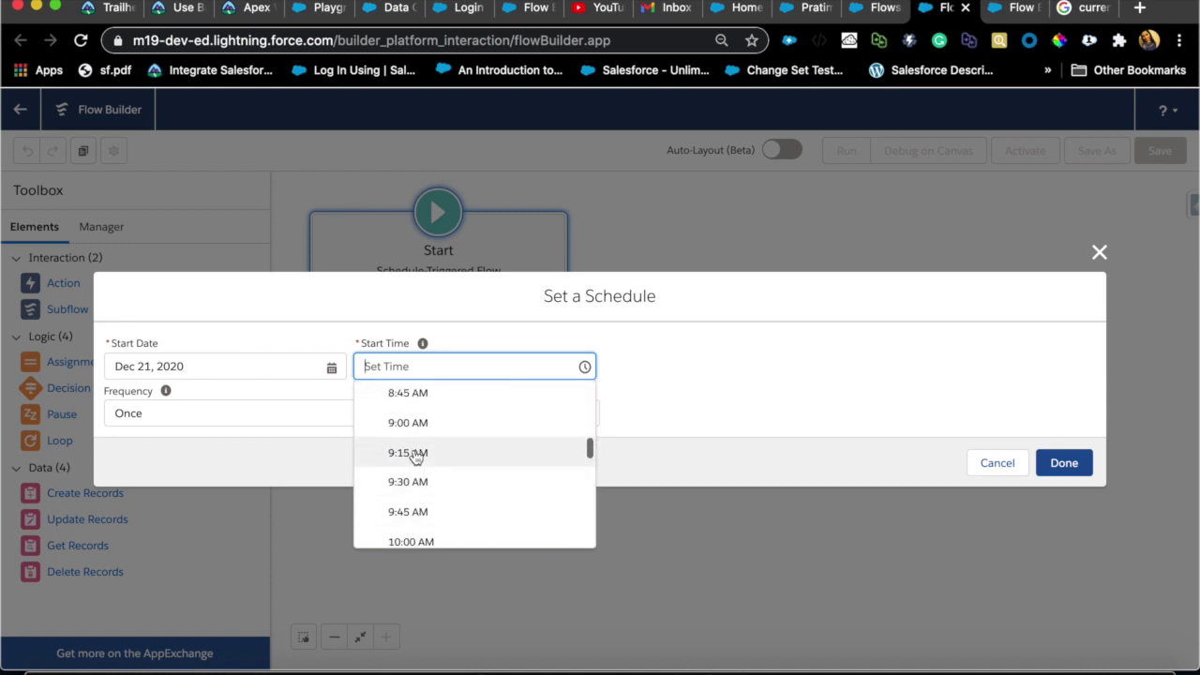
pyautogui.click(417, 481)
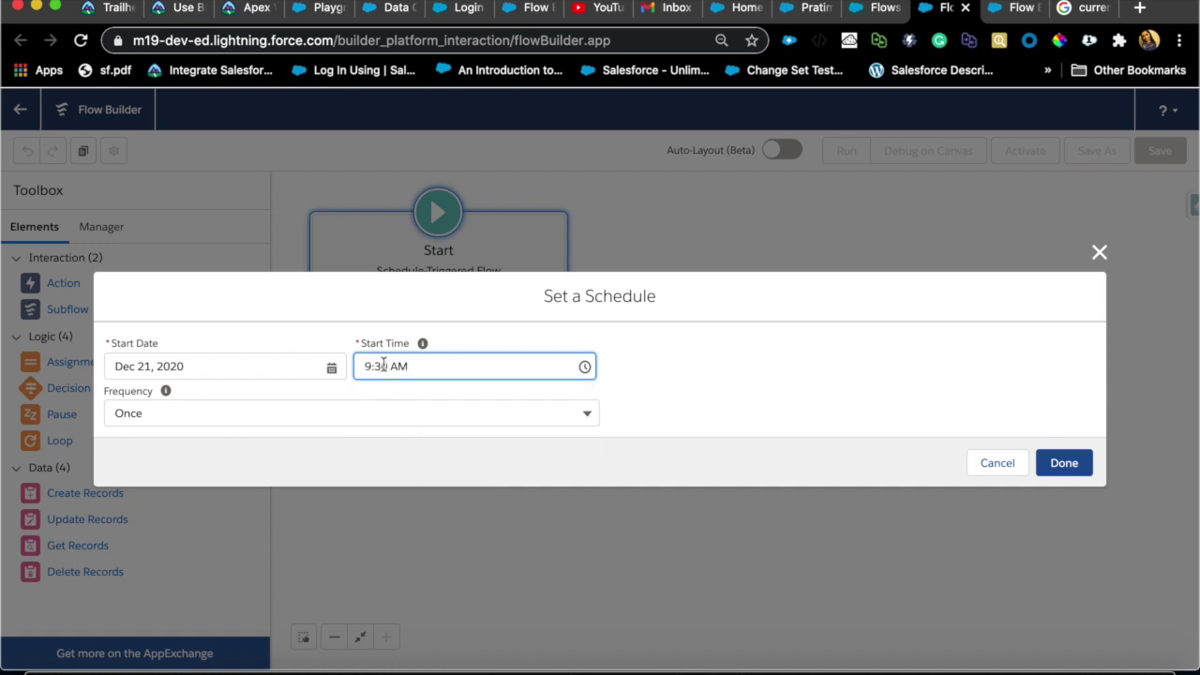
pyautogui.click(383, 366)
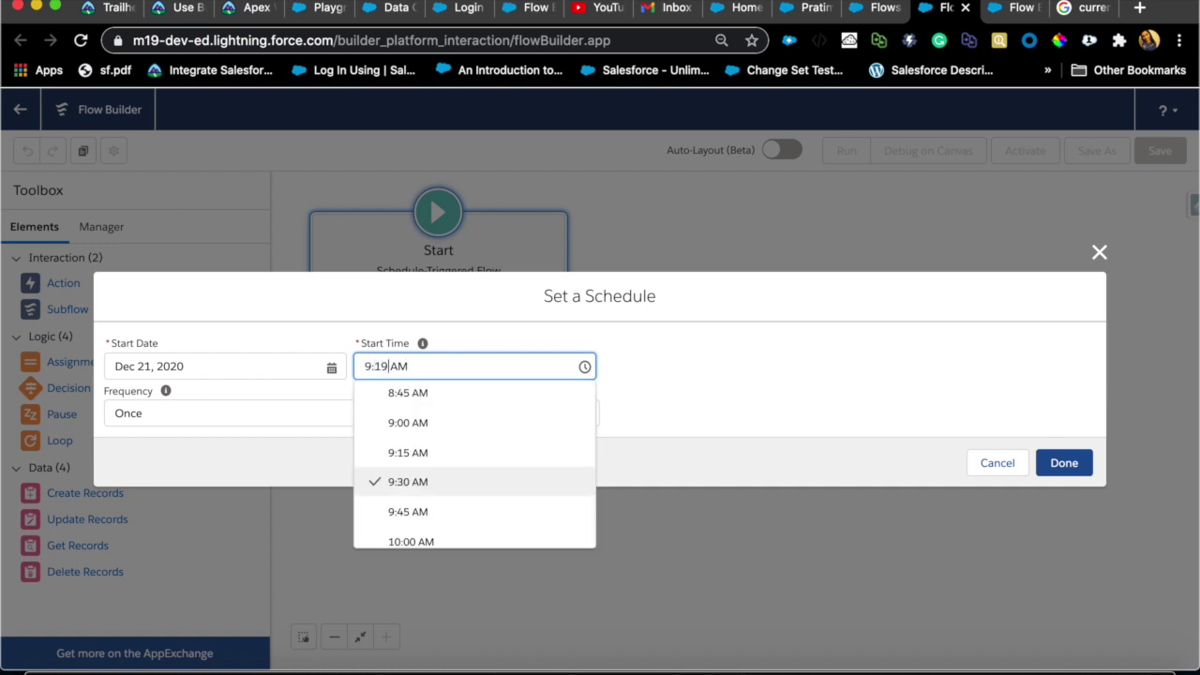
pyautogui.click(193, 414)
pyautogui.click(189, 502)
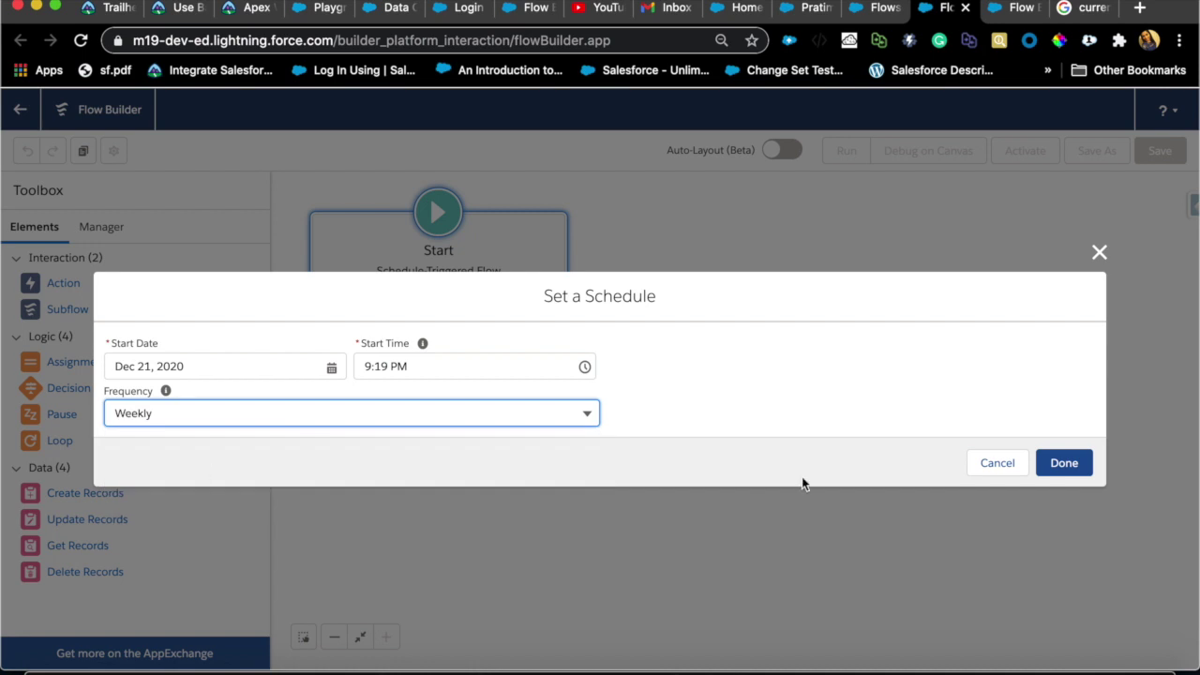
pyautogui.click(1054, 462)
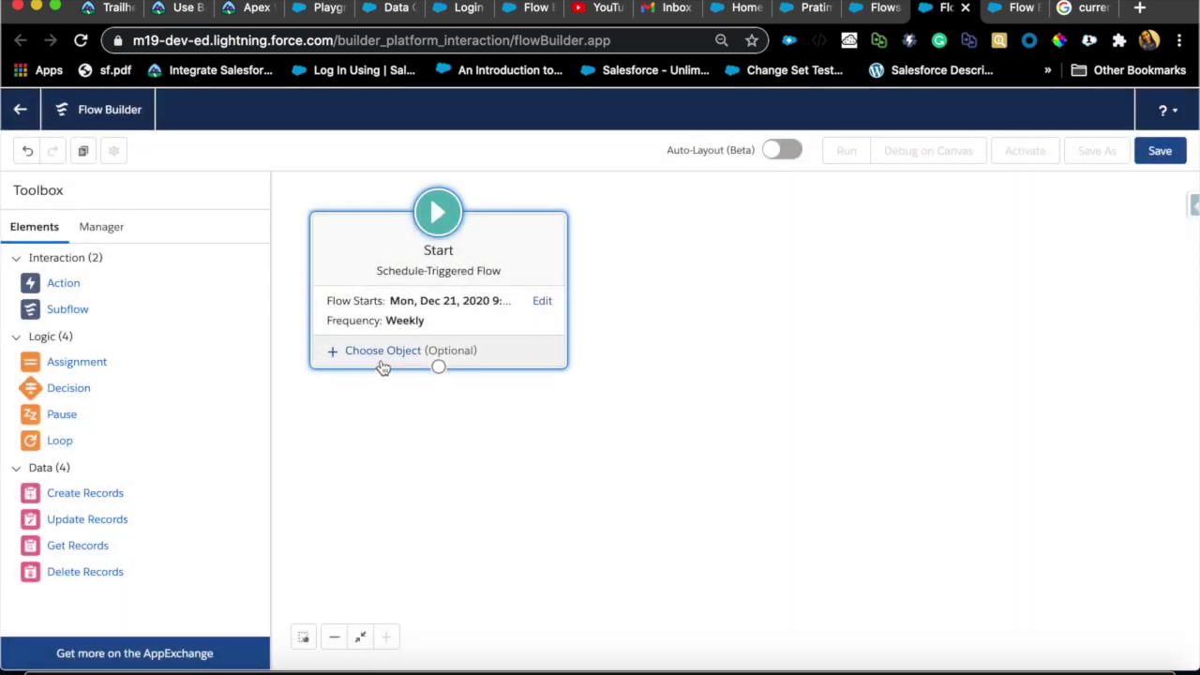
# Target the Contact object with one condition: Email equals the pasted contact email address
pyautogui.click(383, 362)
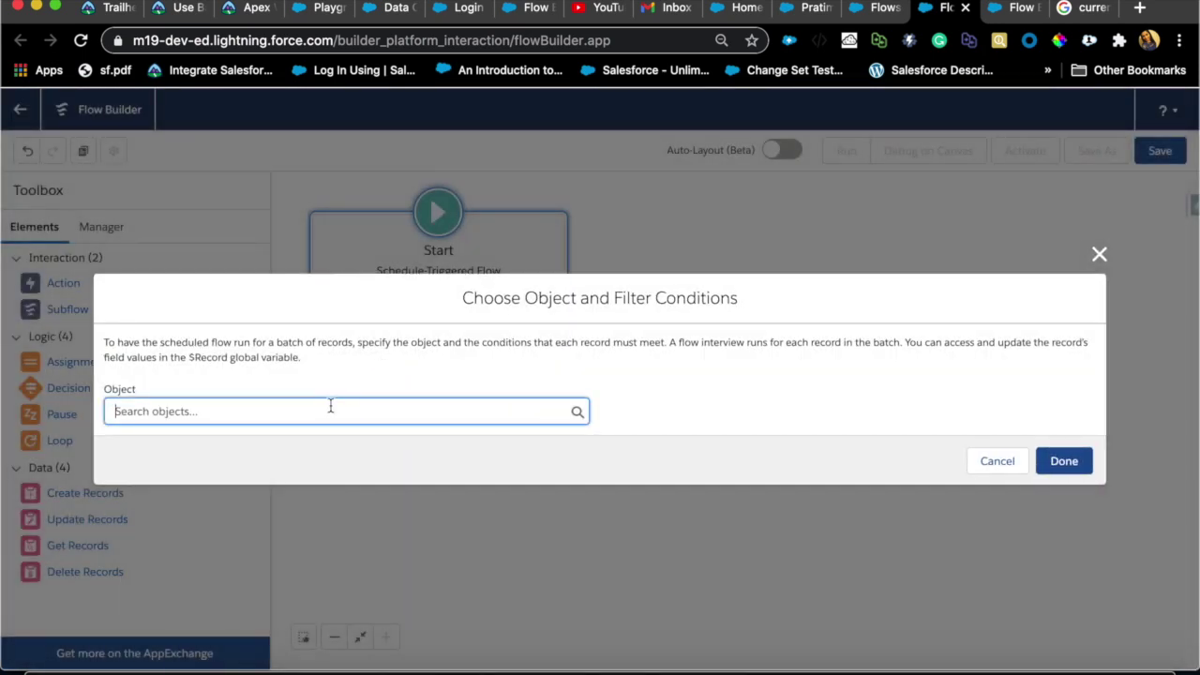
pyautogui.write('contac')
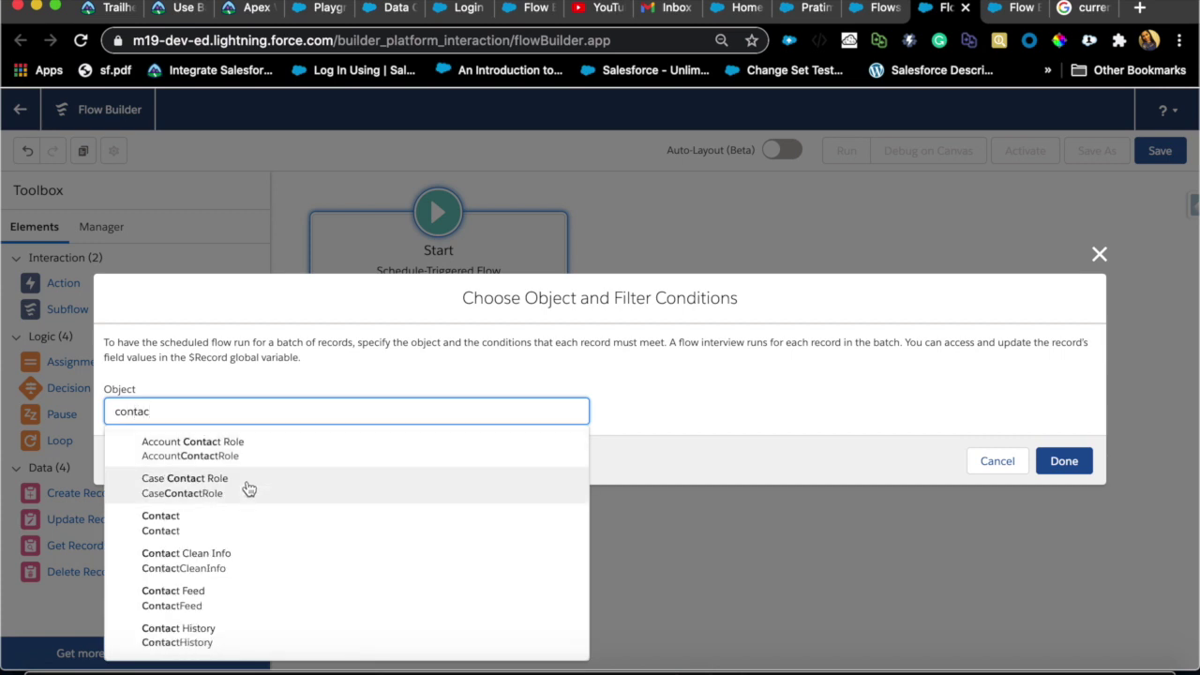
pyautogui.click(173, 525)
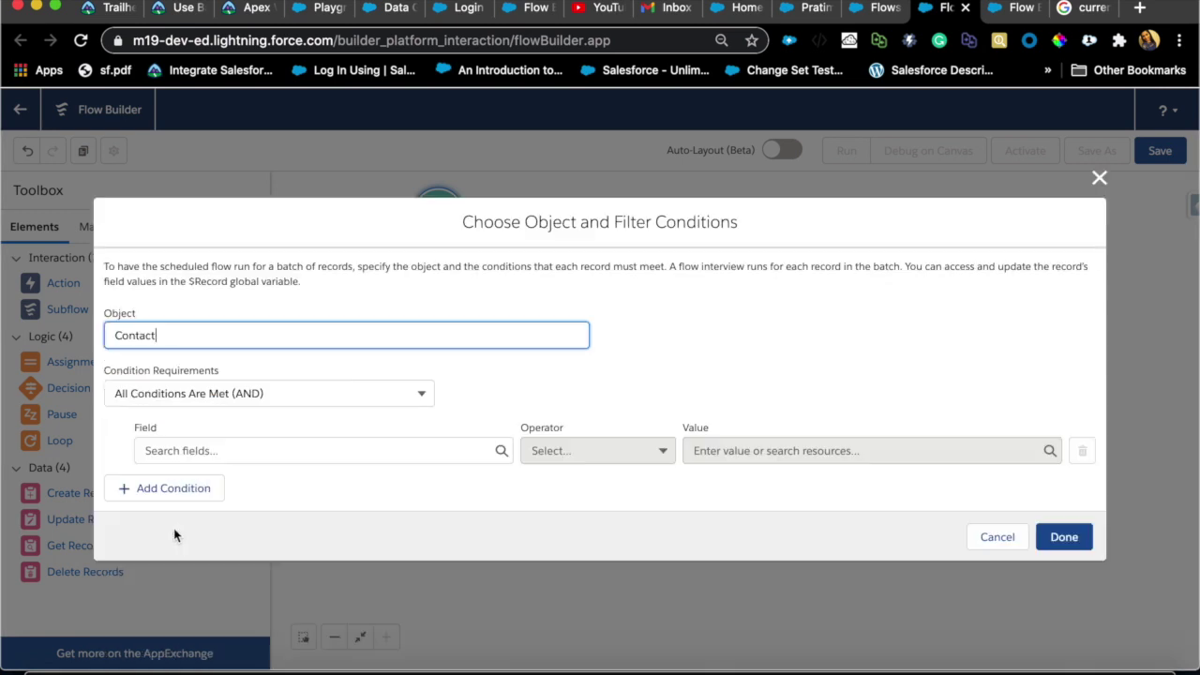
pyautogui.click(420, 459)
pyautogui.write('emai')
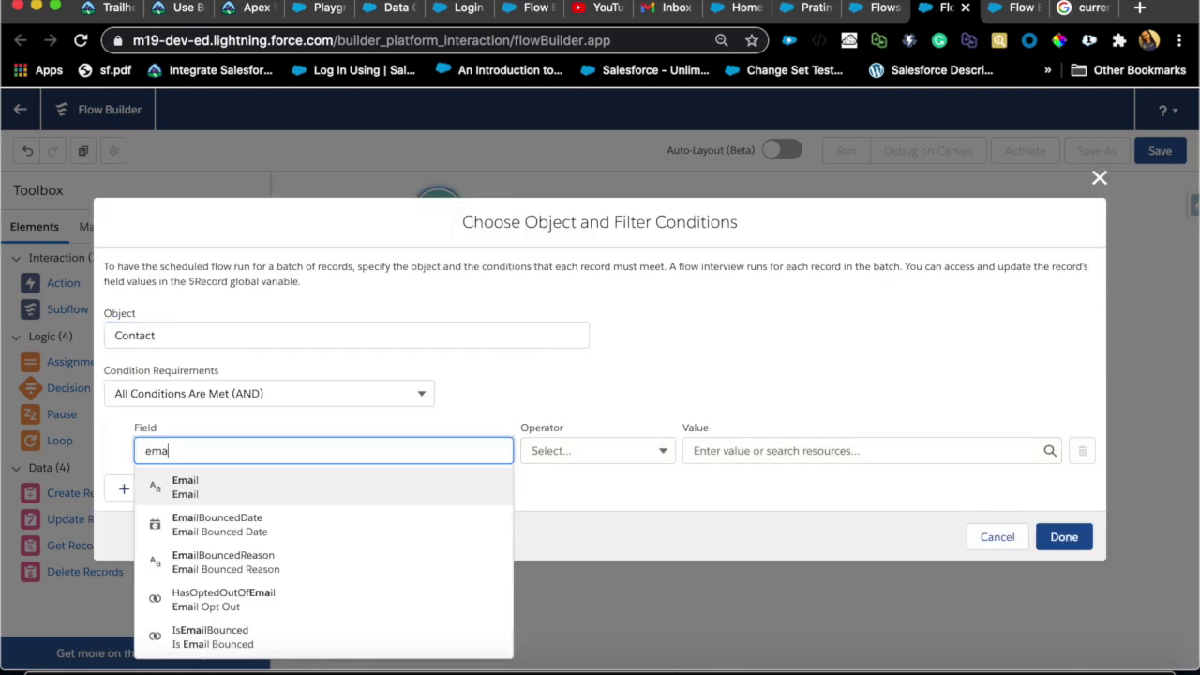
pyautogui.click(301, 494)
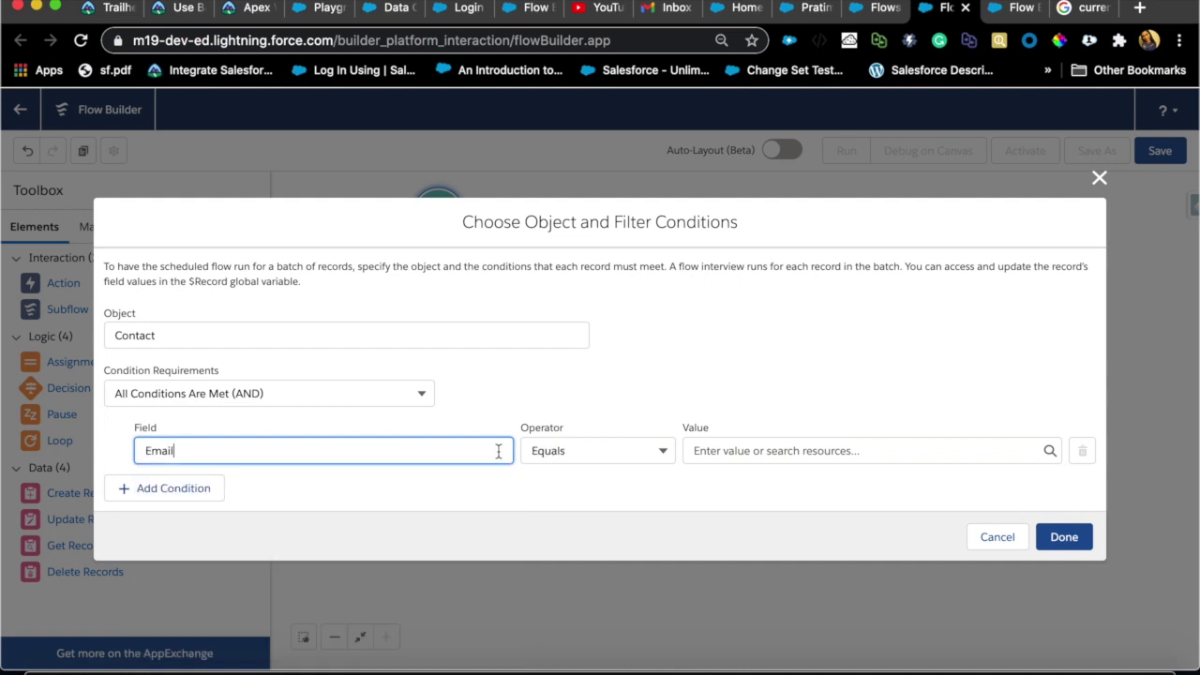
pyautogui.click(739, 457)
pyautogui.press('super+v')
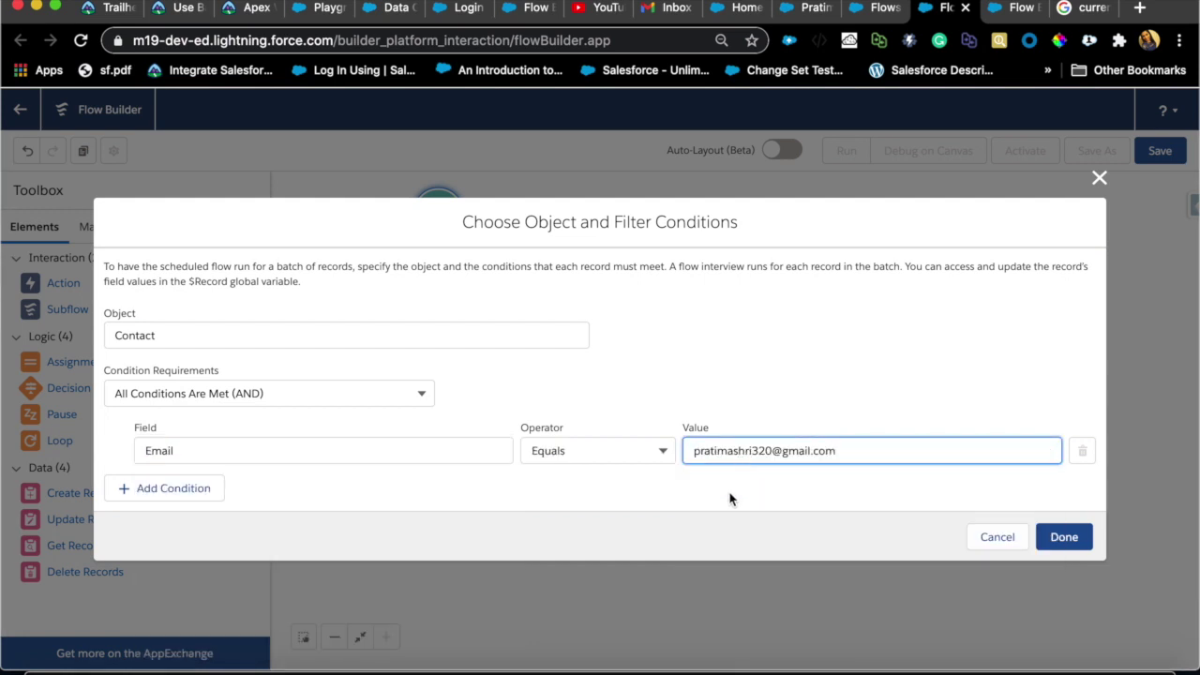
pyautogui.click(1054, 535)
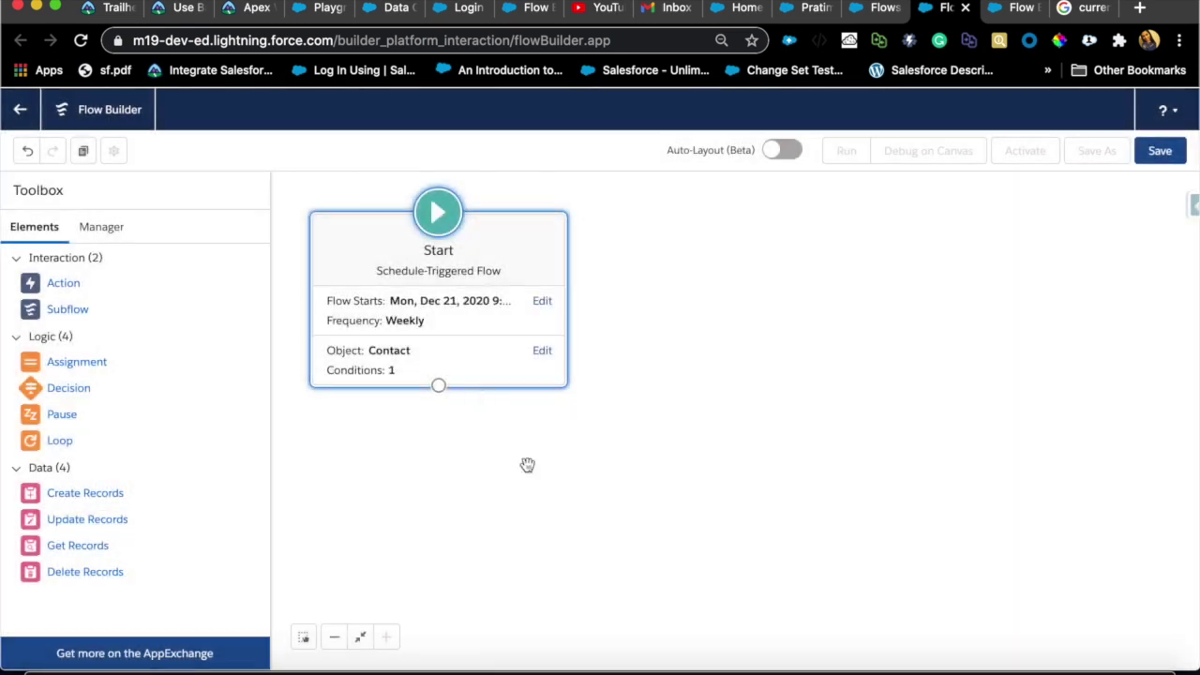
# Add an Action element and pick the Send Email core action by searching 'email'
pyautogui.moveTo(58, 282); pyautogui.dragTo(679, 269)
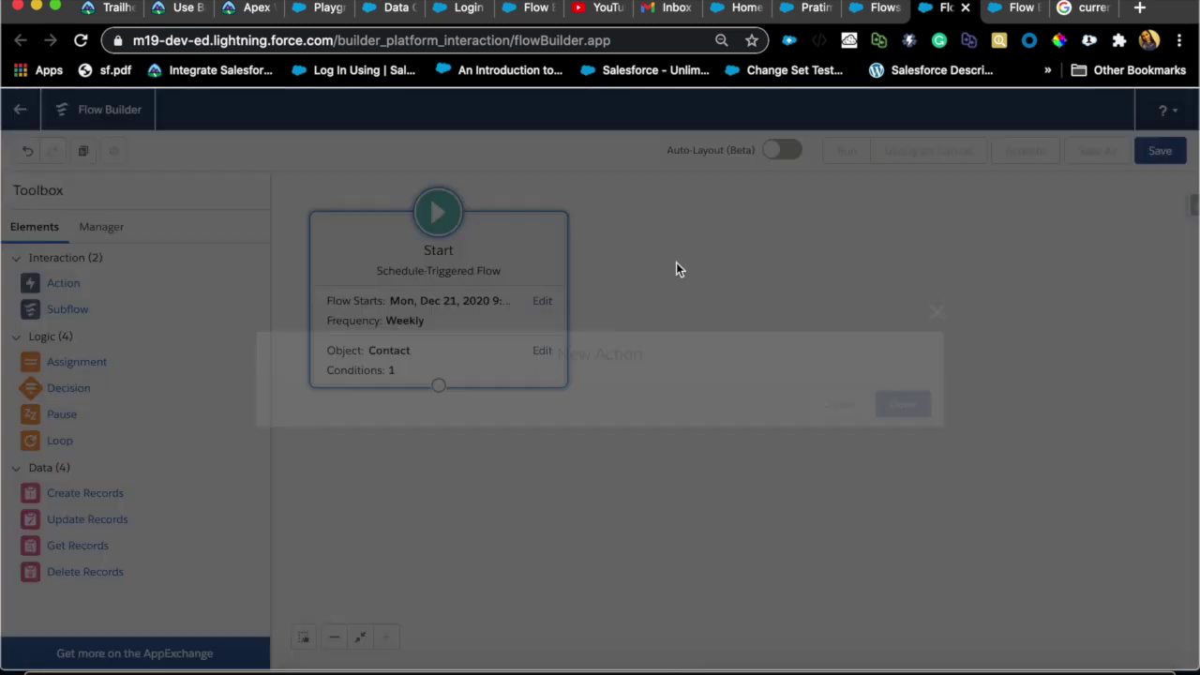
pyautogui.click(362, 225)
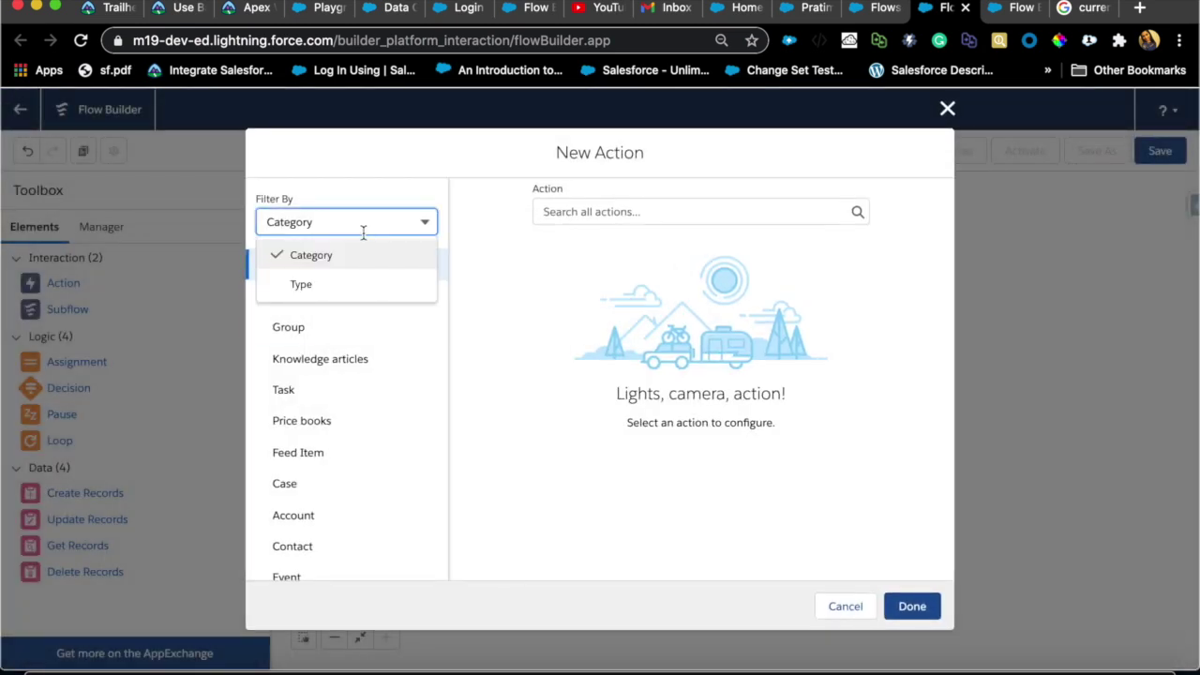
pyautogui.click(321, 285)
pyautogui.click(322, 362)
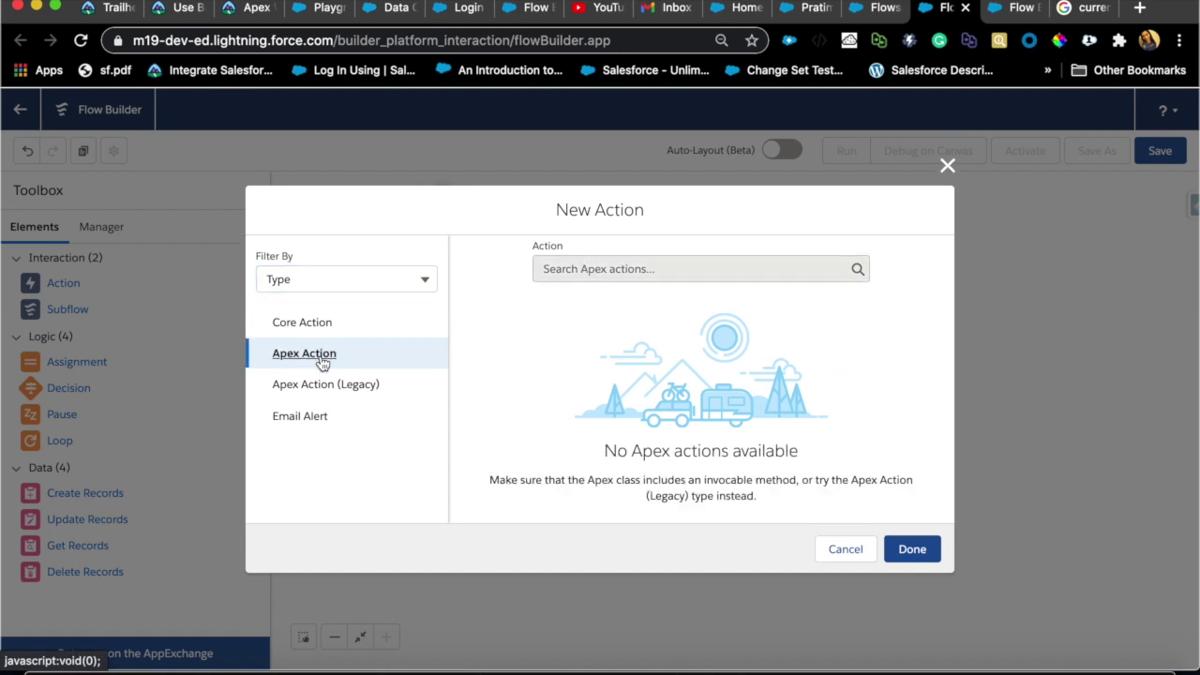
pyautogui.click(316, 423)
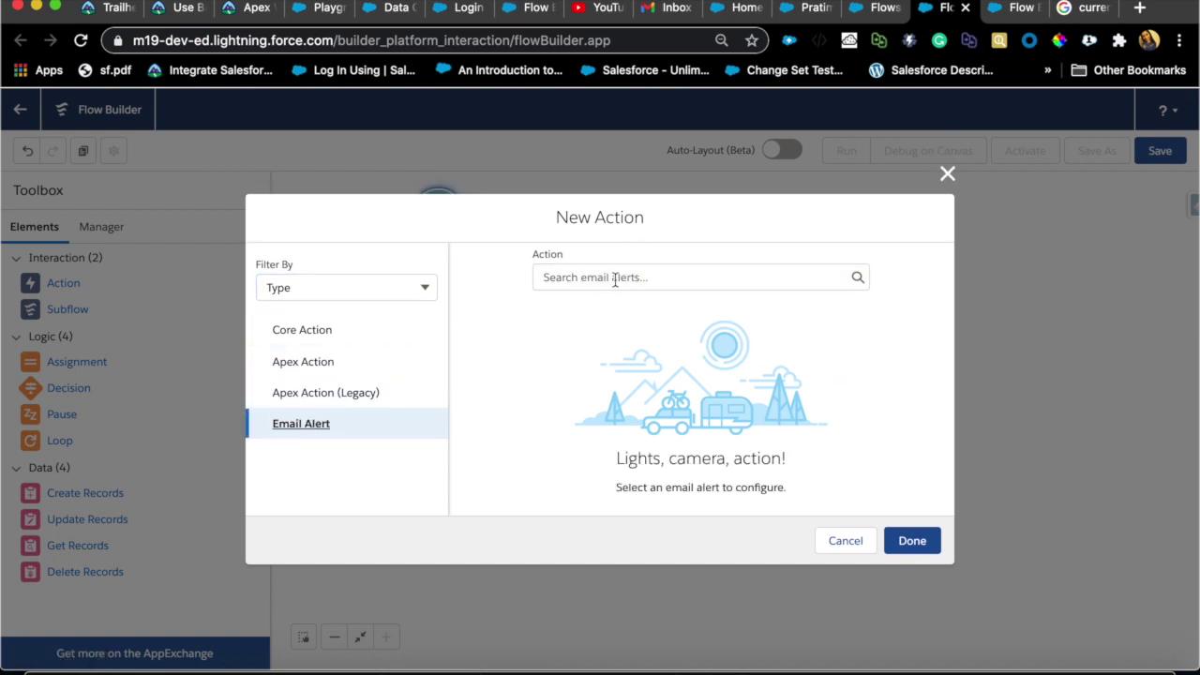
pyautogui.click(302, 330)
pyautogui.click(601, 281)
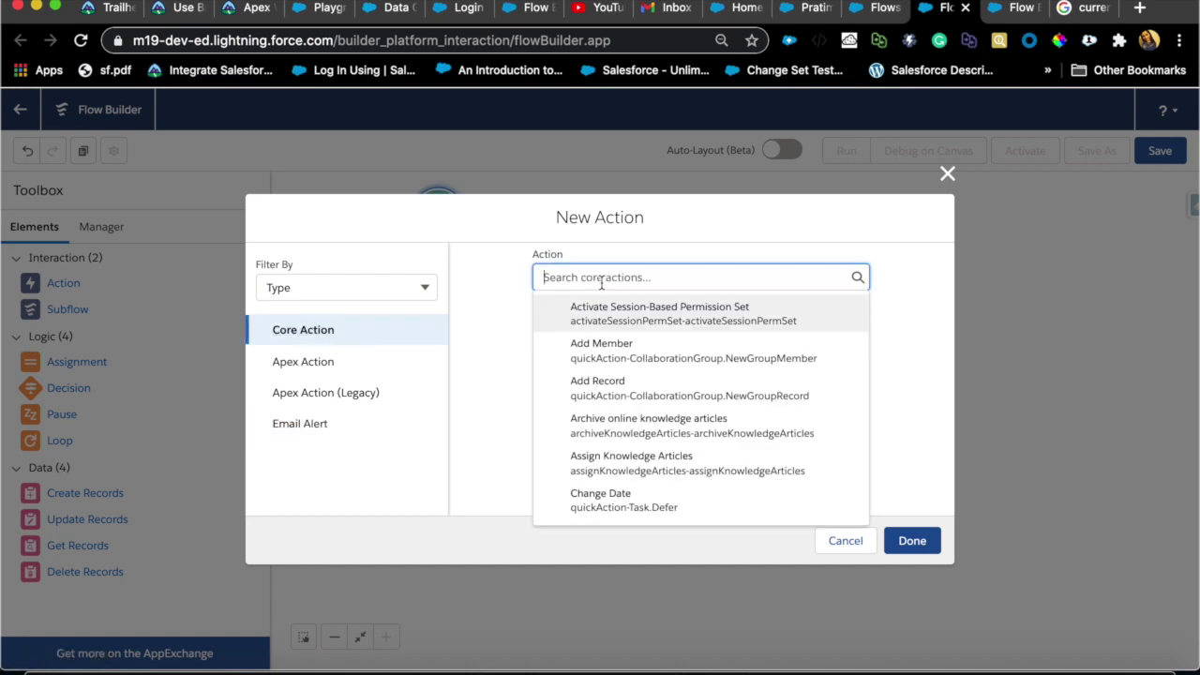
pyautogui.write('email')
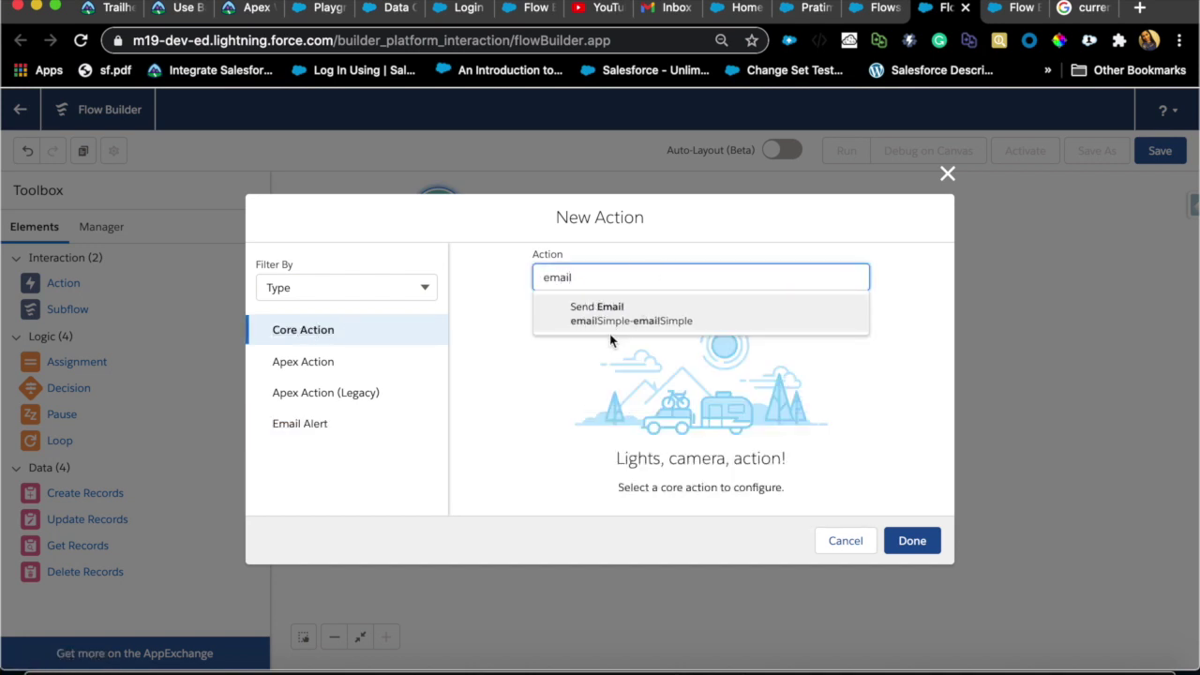
pyautogui.click(627, 323)
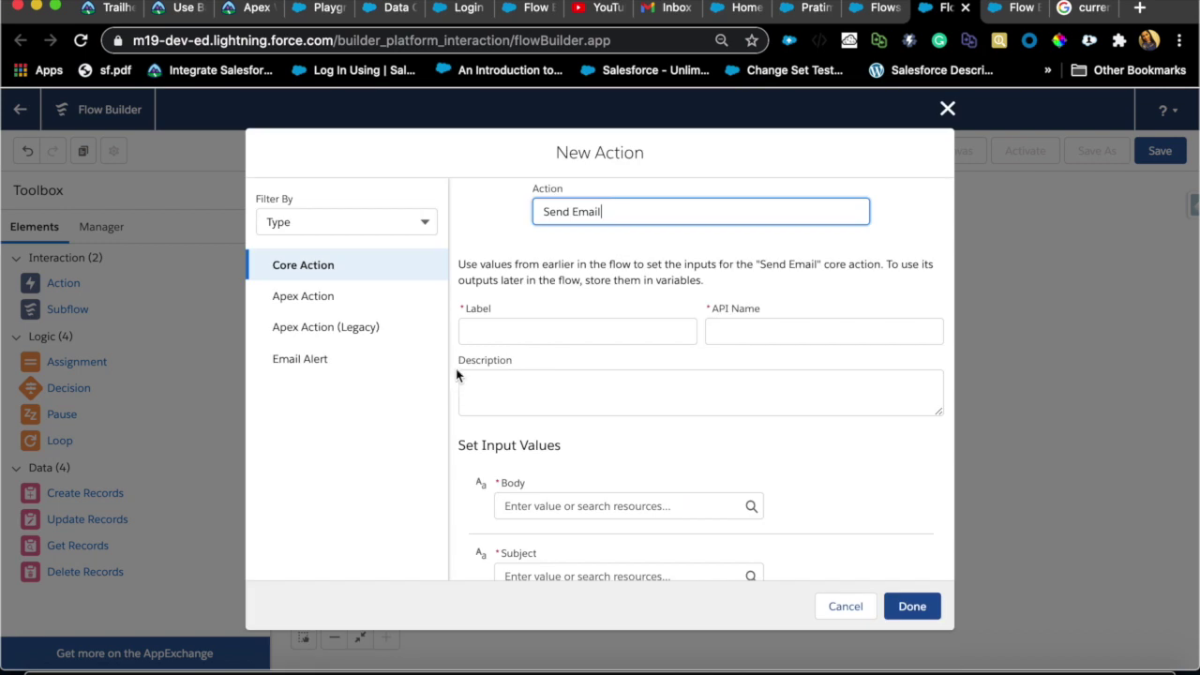
# Label the action 'send email' with Body 'Test Email' and Subject 'Test email'
pyautogui.click(527, 329)
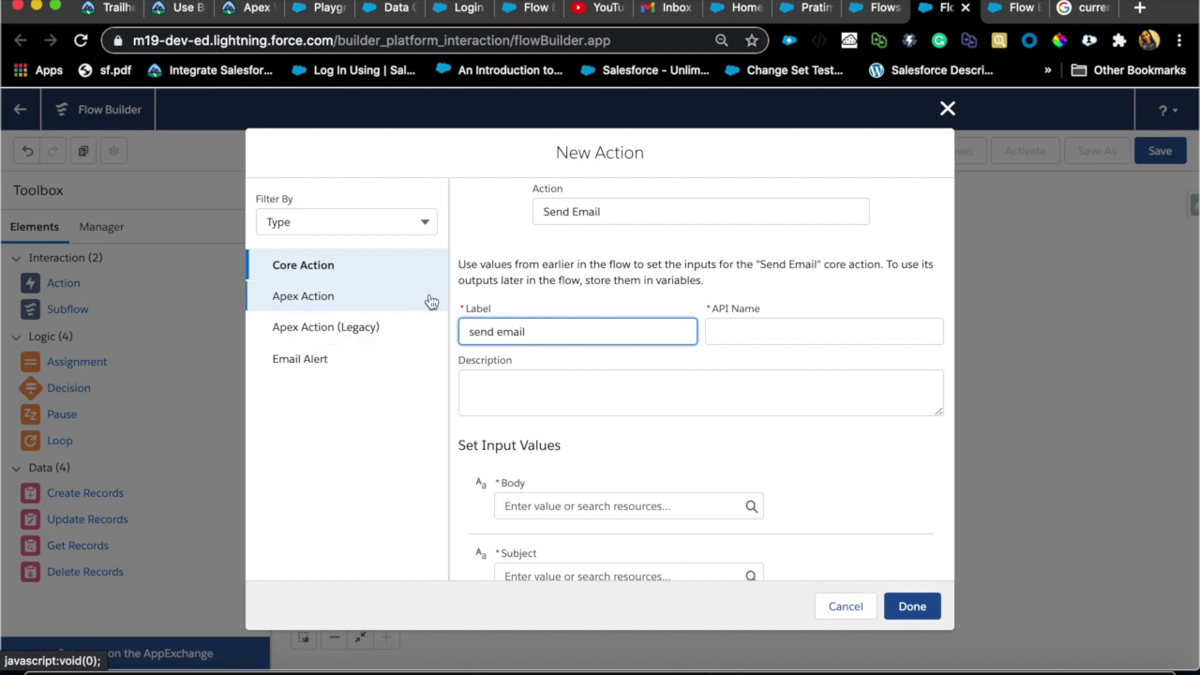
pyautogui.click(643, 206)
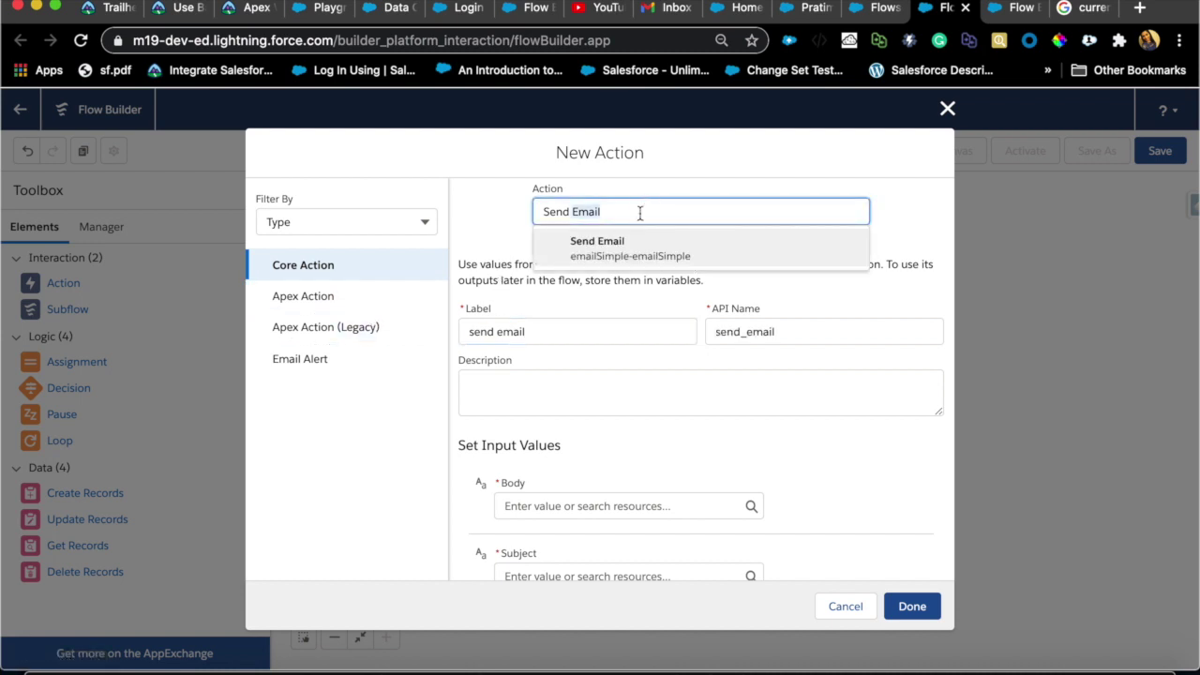
pyautogui.click(565, 394)
pyautogui.scroll(-2, 646, 418)
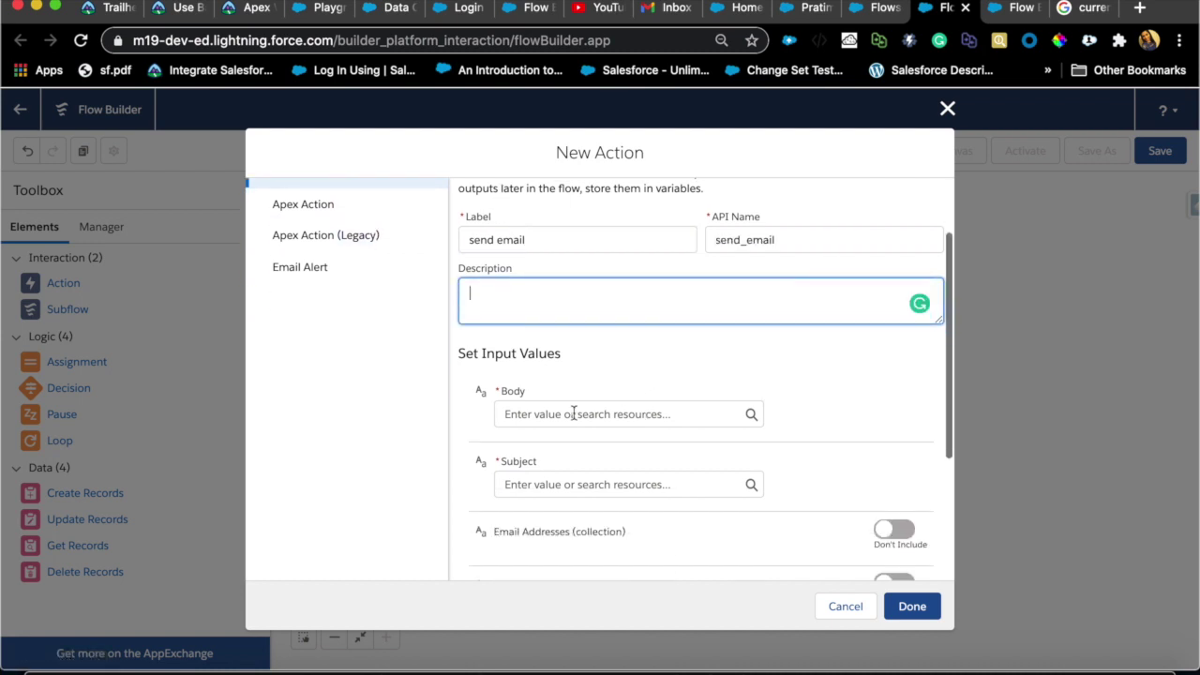
pyautogui.click(574, 413)
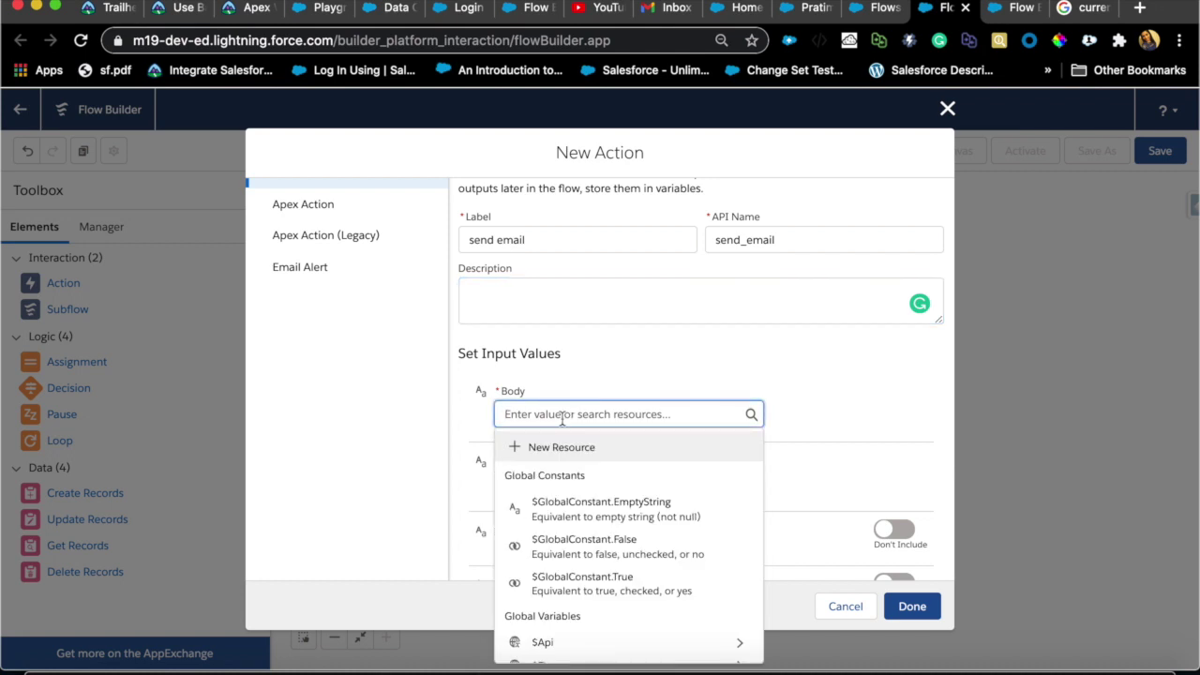
pyautogui.write('Test Email')
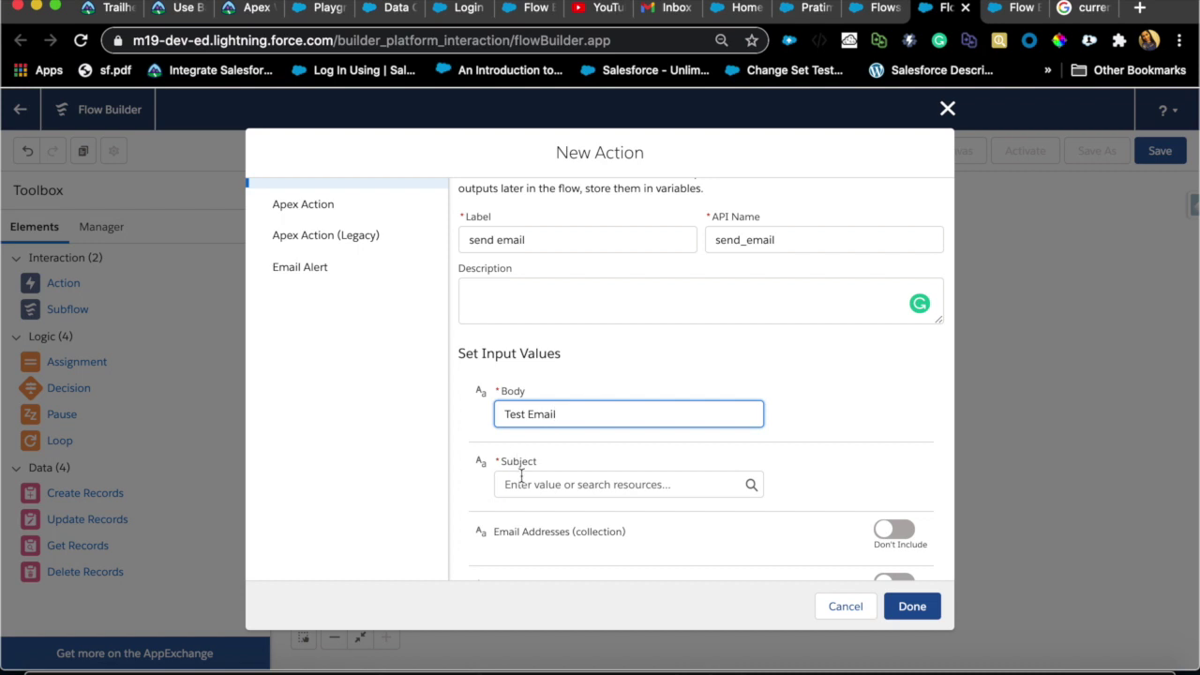
pyautogui.click(523, 484)
pyautogui.write('Test email')
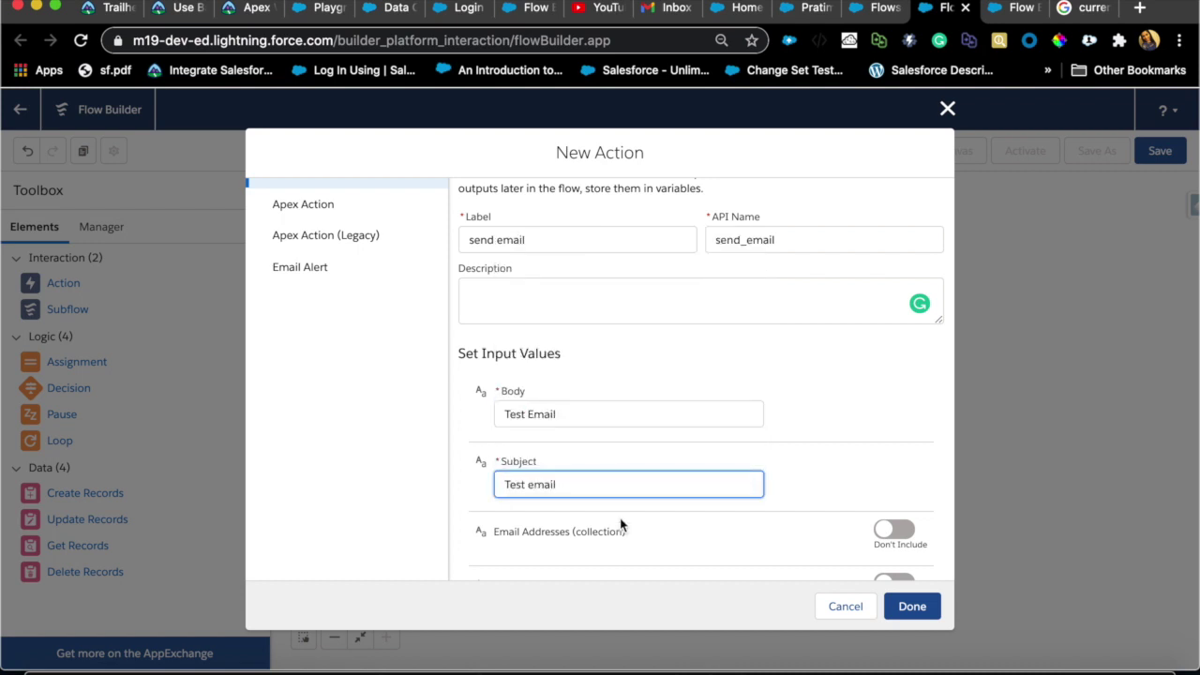
# Turn on comma-separated Email Addresses and set the recipient to {!$Record.Email}
pyautogui.scroll(-4, 621, 525)
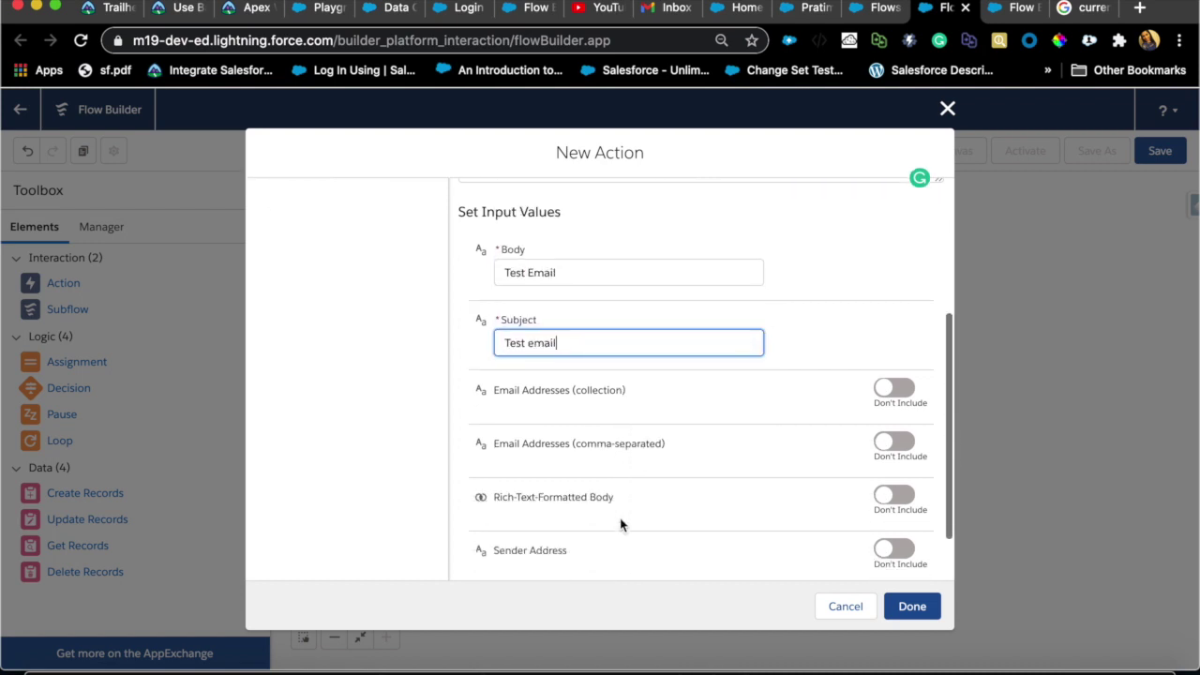
pyautogui.click(908, 437)
pyautogui.click(615, 452)
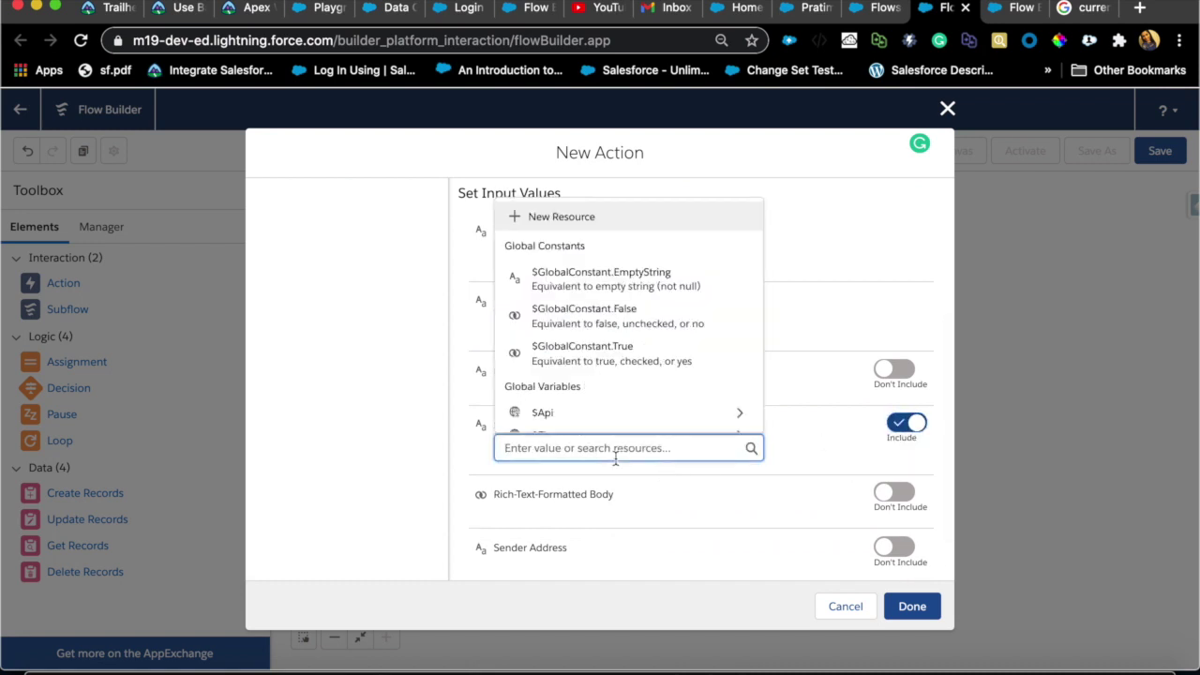
pyautogui.write('rec')
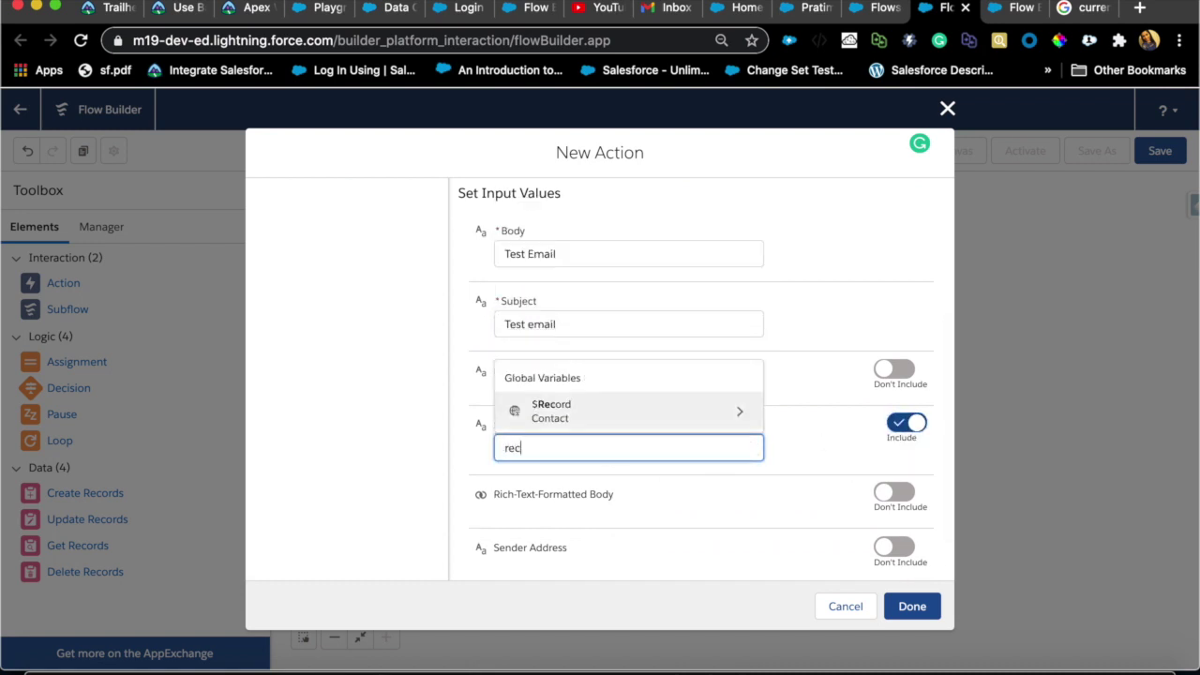
pyautogui.click(566, 420)
pyautogui.write('email')
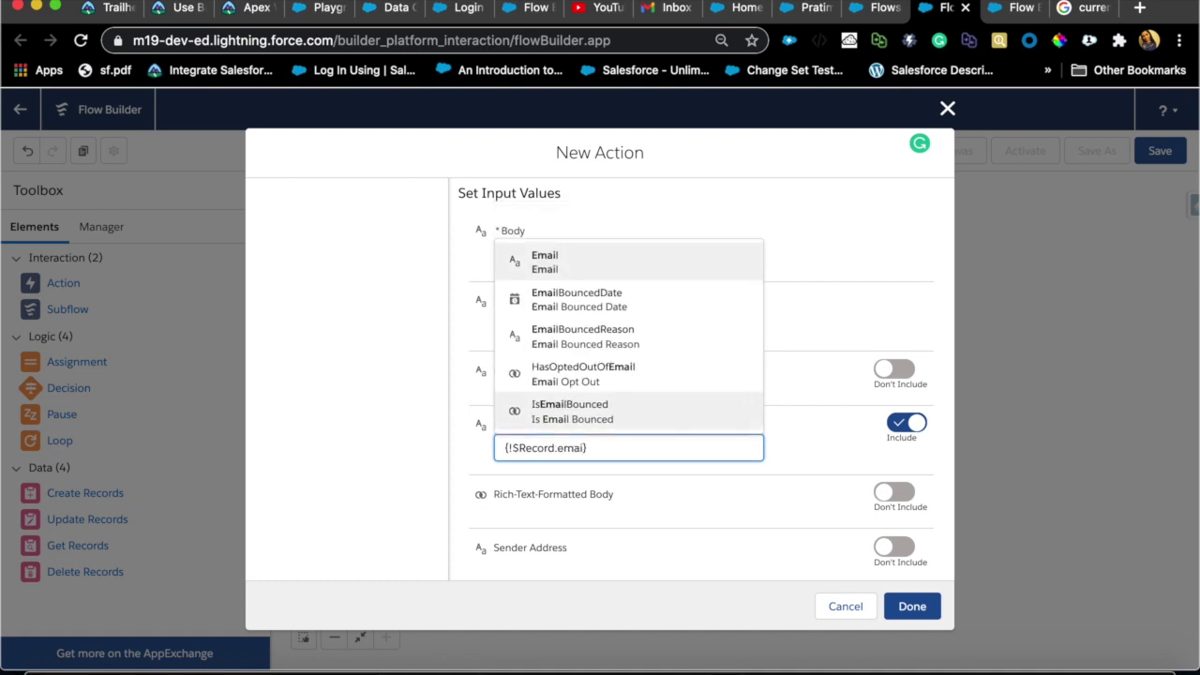
pyautogui.click(529, 274)
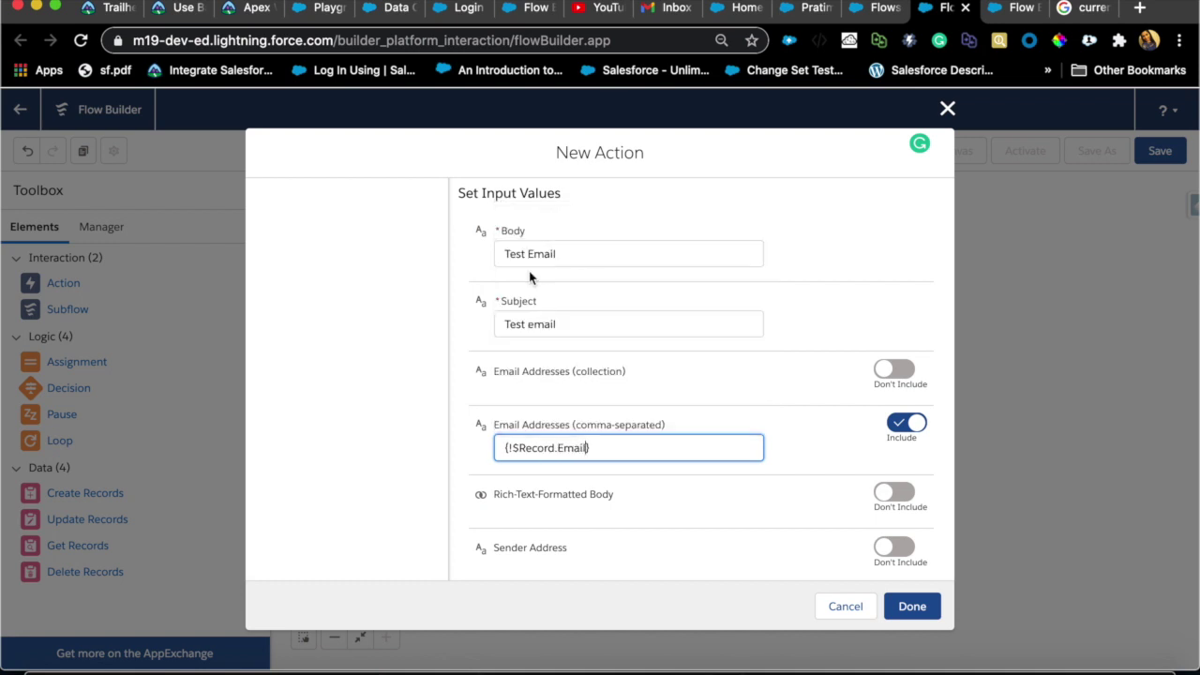
pyautogui.click(789, 424)
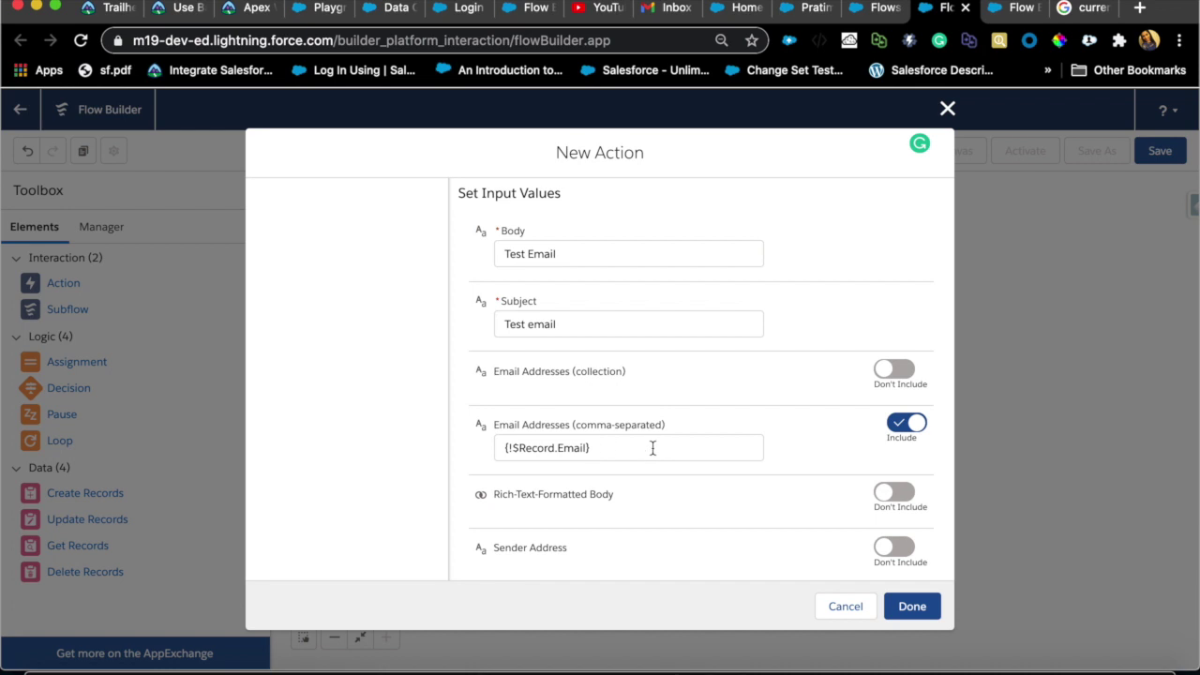
pyautogui.scroll(-2, 653, 448)
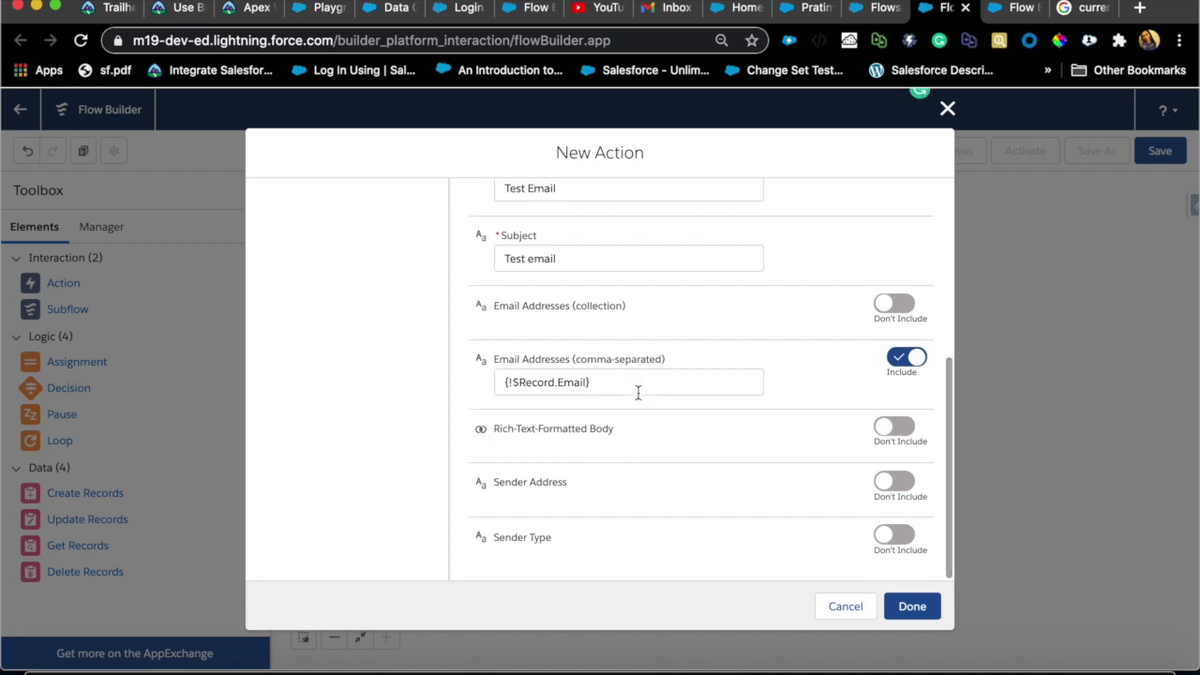
# Connect Start to the send email action and save the flow as 'Send email'
pyautogui.click(896, 613)
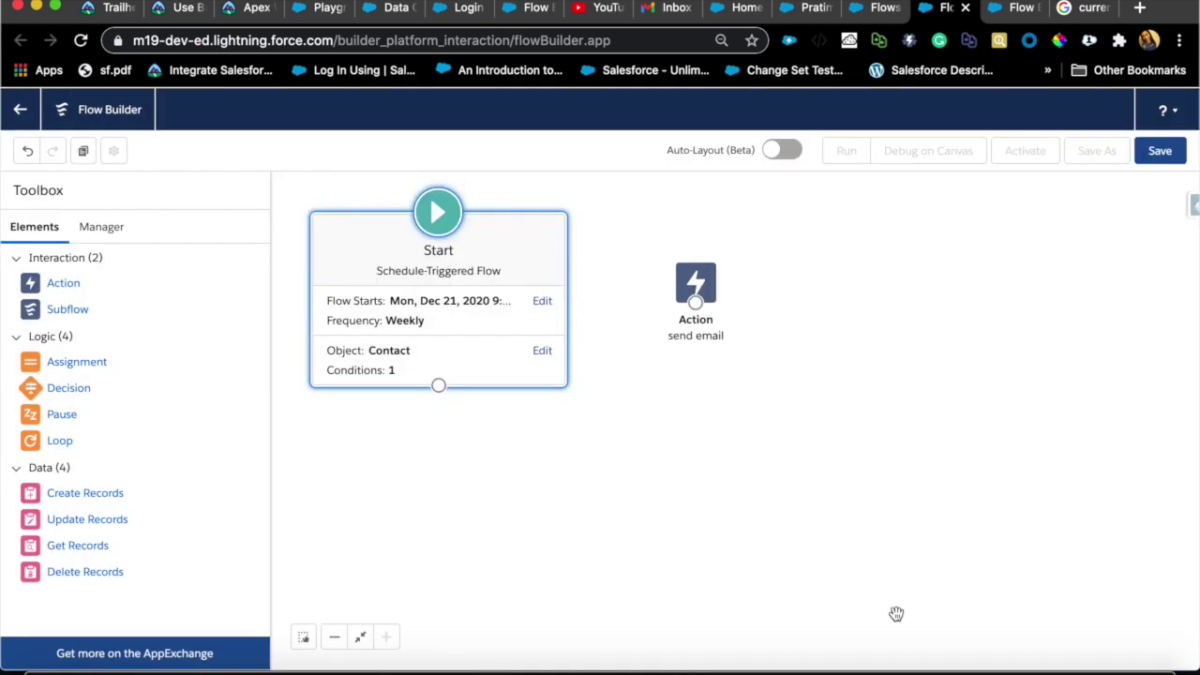
pyautogui.moveTo(438, 384); pyautogui.dragTo(683, 294)
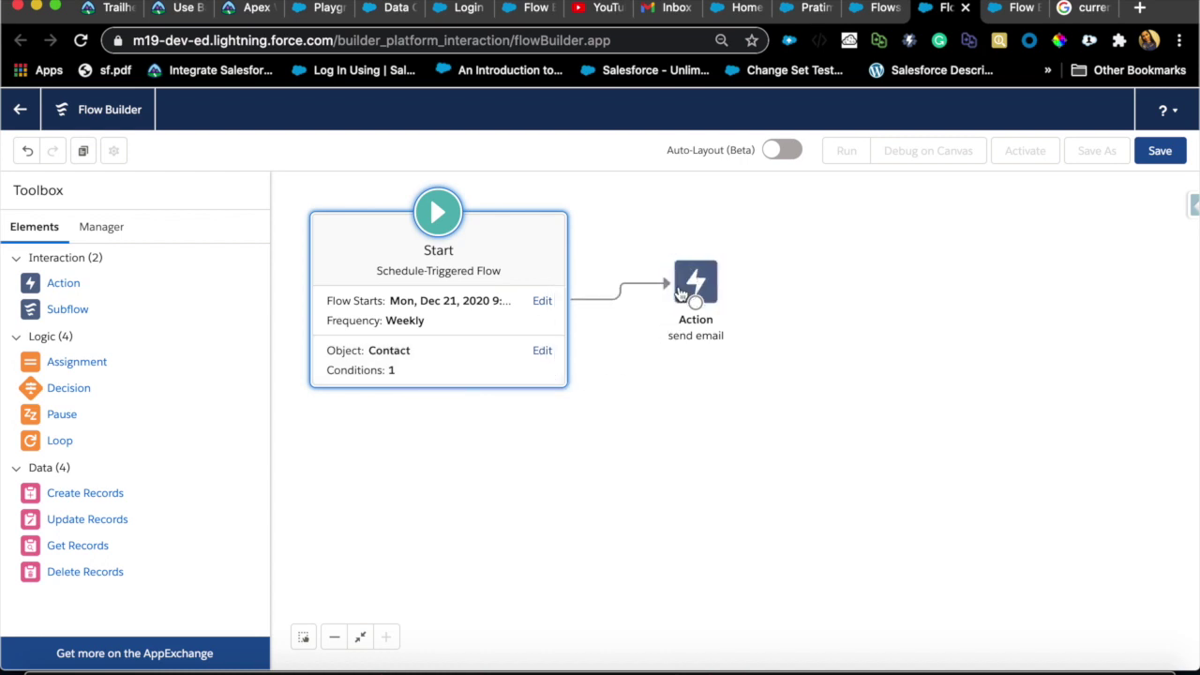
pyautogui.click(1159, 152)
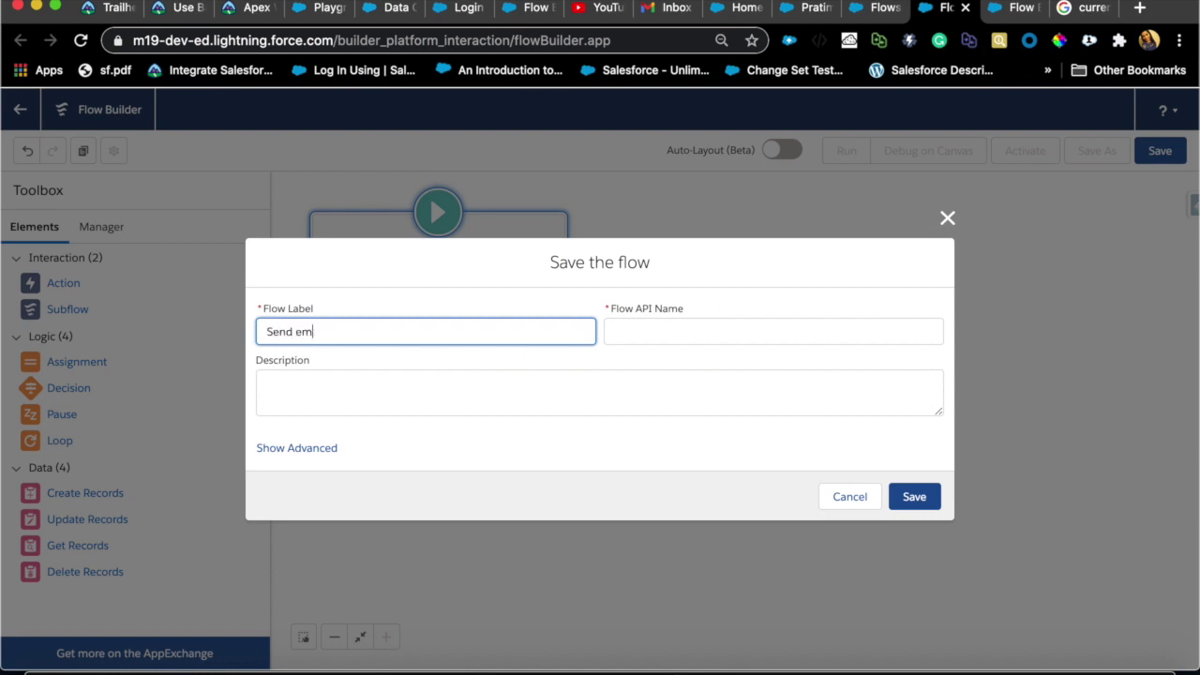
pyautogui.click(720, 331)
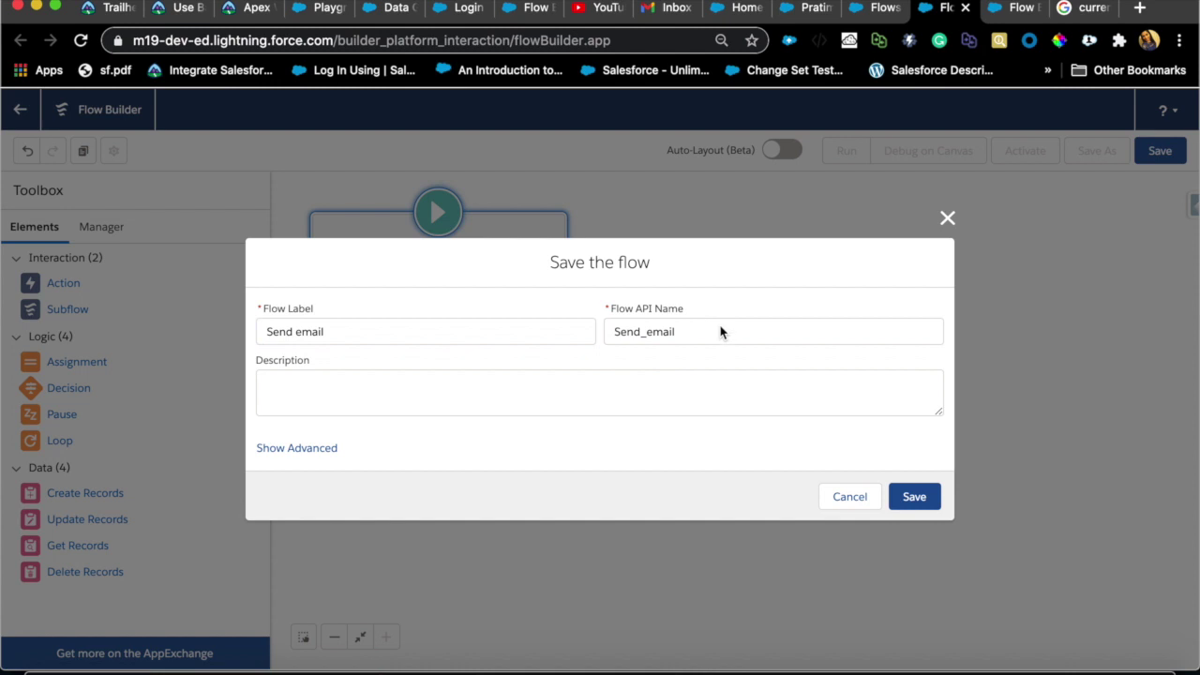
pyautogui.click(917, 497)
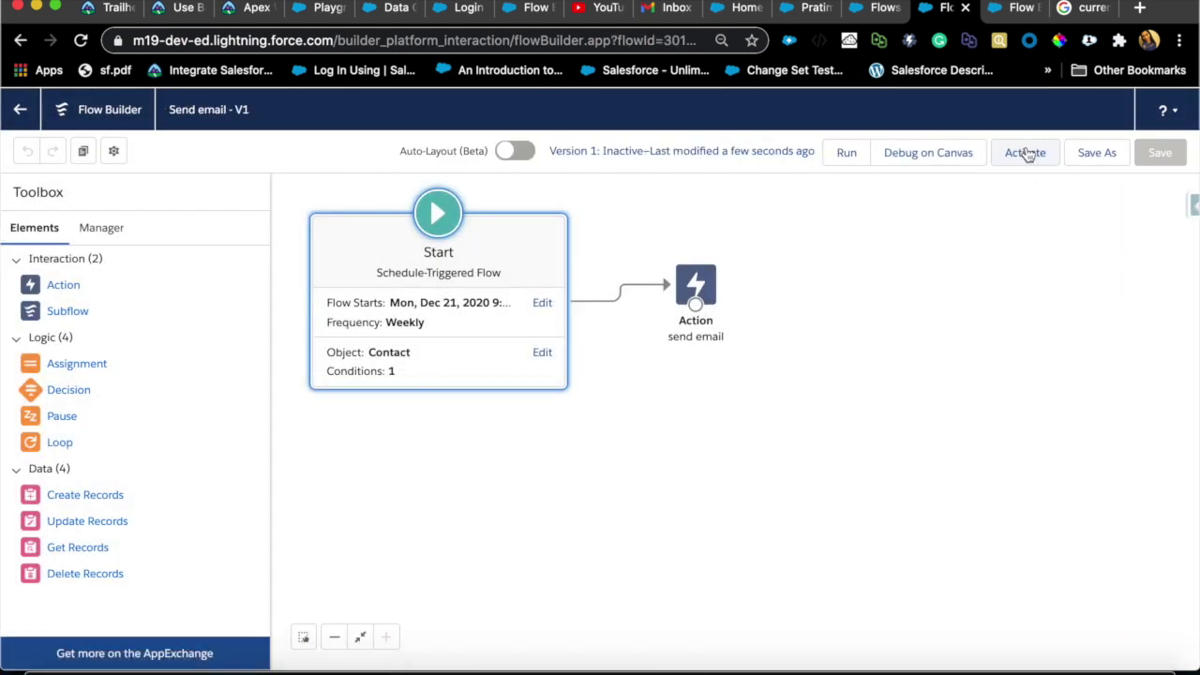
# Activate the flow and return to Setup's Flows list
pyautogui.click(1028, 153)
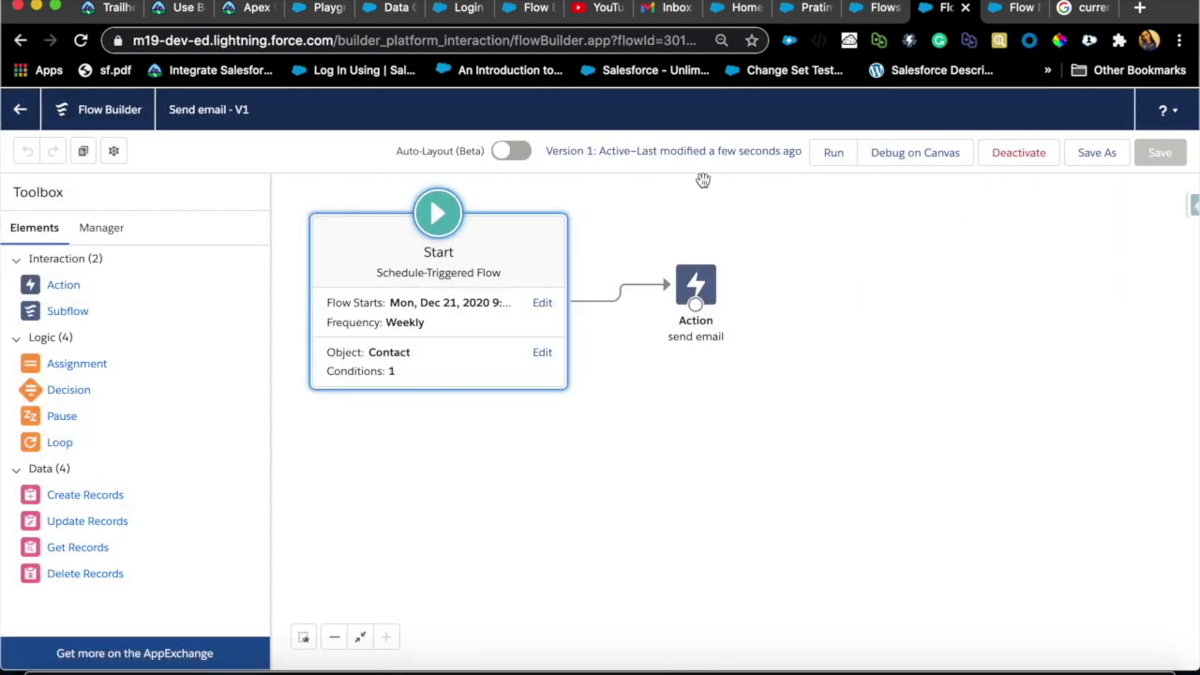
pyautogui.click(866, 10)
pyautogui.click(114, 193)
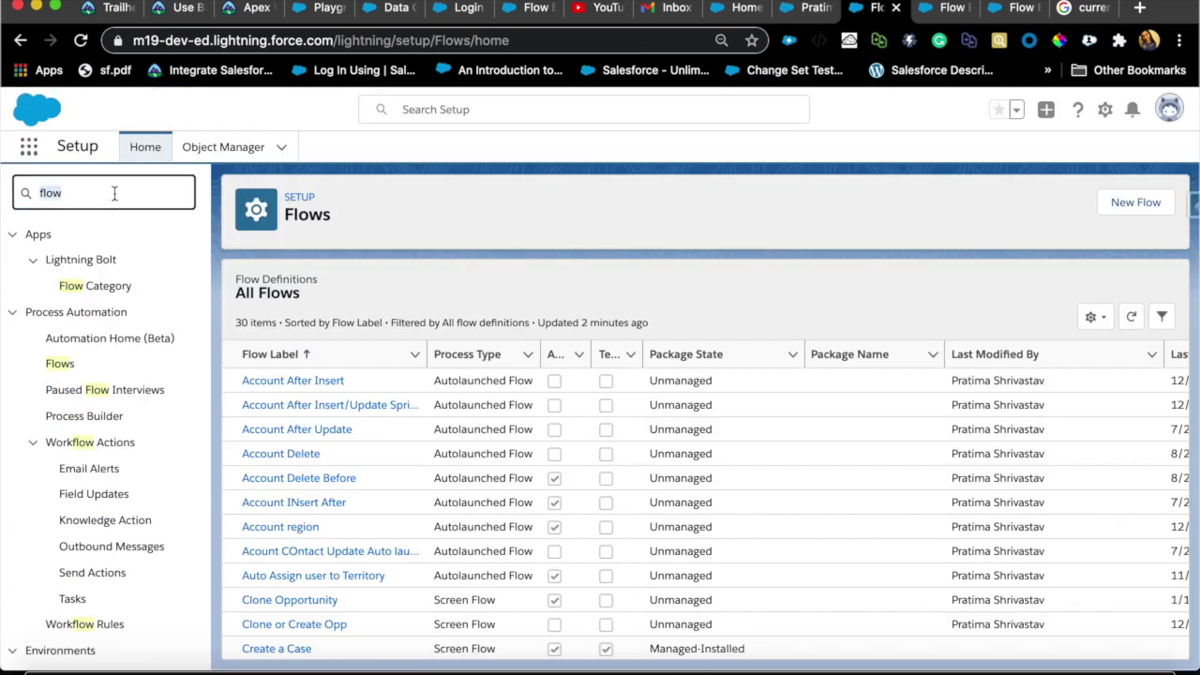
# Add a new Organization-Wide Address restricted to the System Administrator profile
pyautogui.write('org')
pyautogui.click(129, 262)
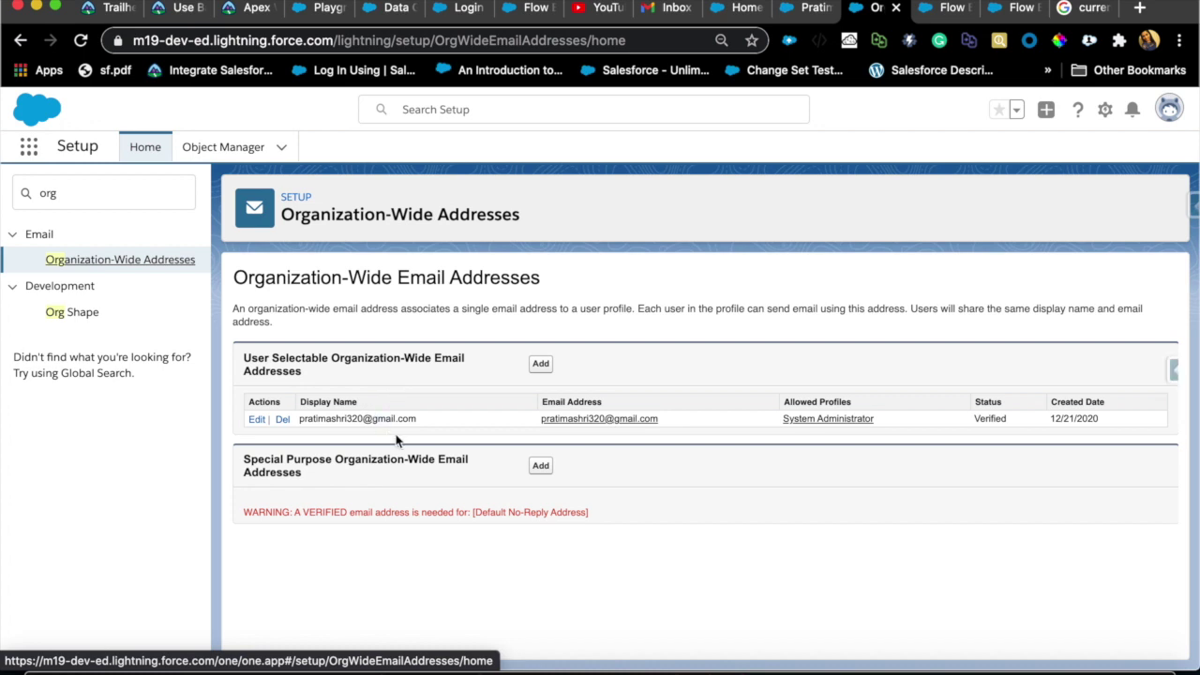
pyautogui.click(540, 364)
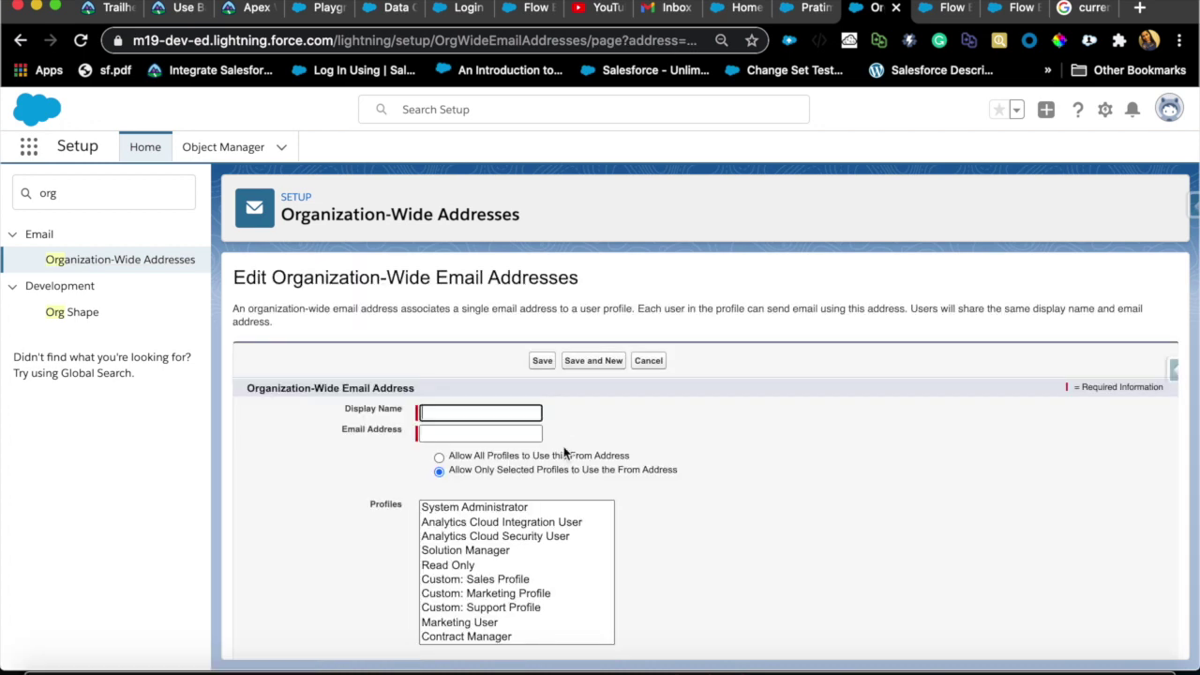
pyautogui.click(461, 510)
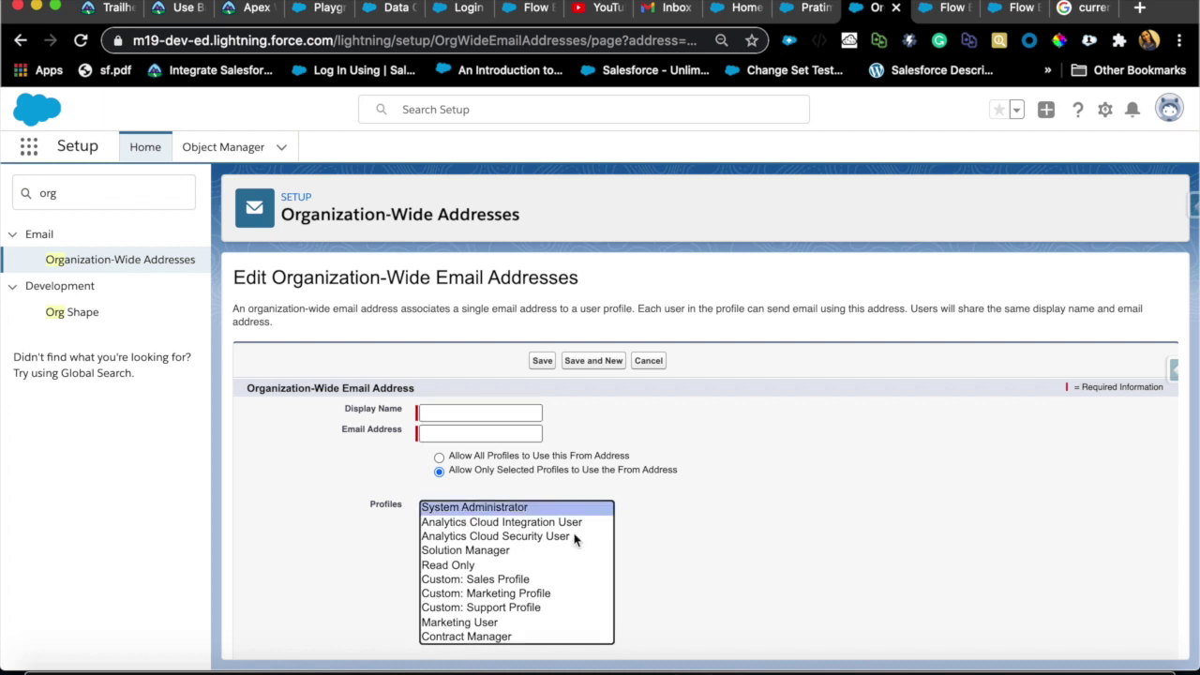
pyautogui.click(488, 413)
pyautogui.click(114, 194)
# Review the Default Workflow User and Automated Process User Email in Process Automation Settings
pyautogui.write('proc')
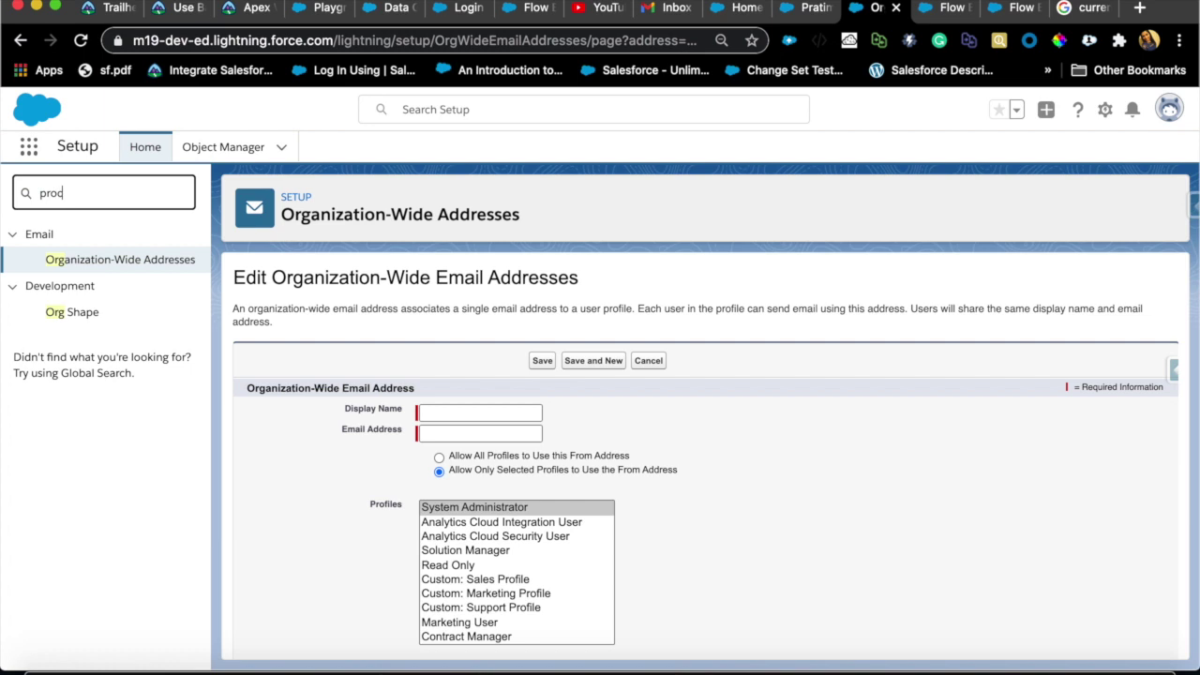
pyautogui.write('ess')
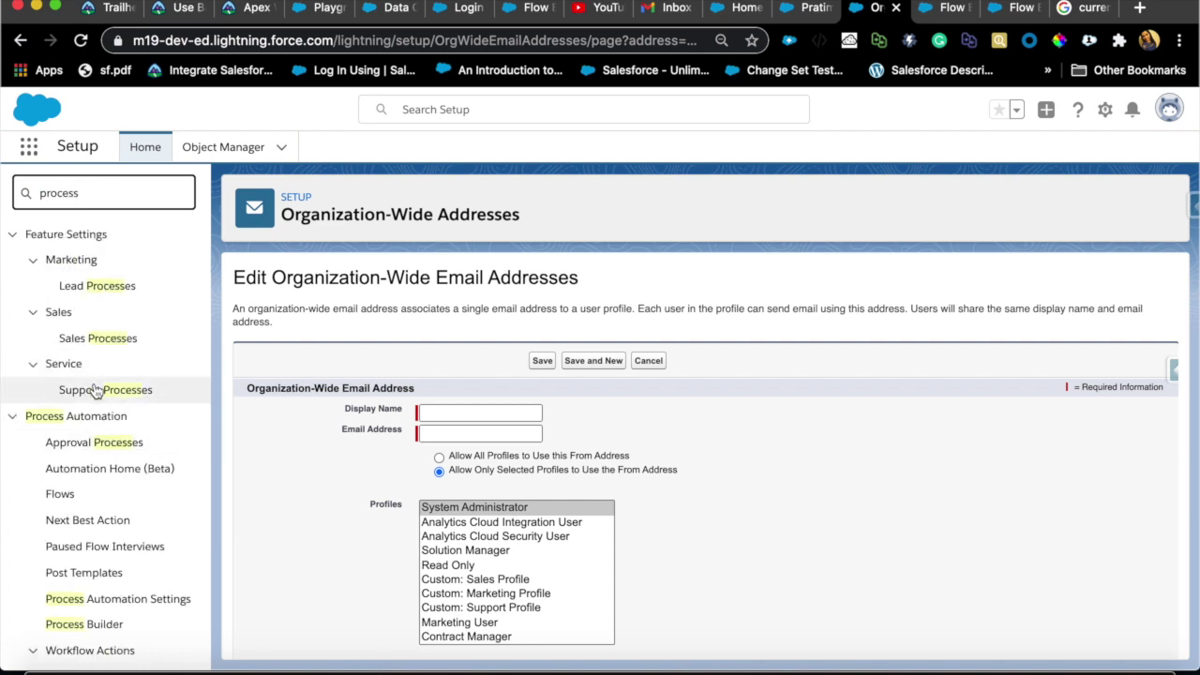
pyautogui.click(112, 609)
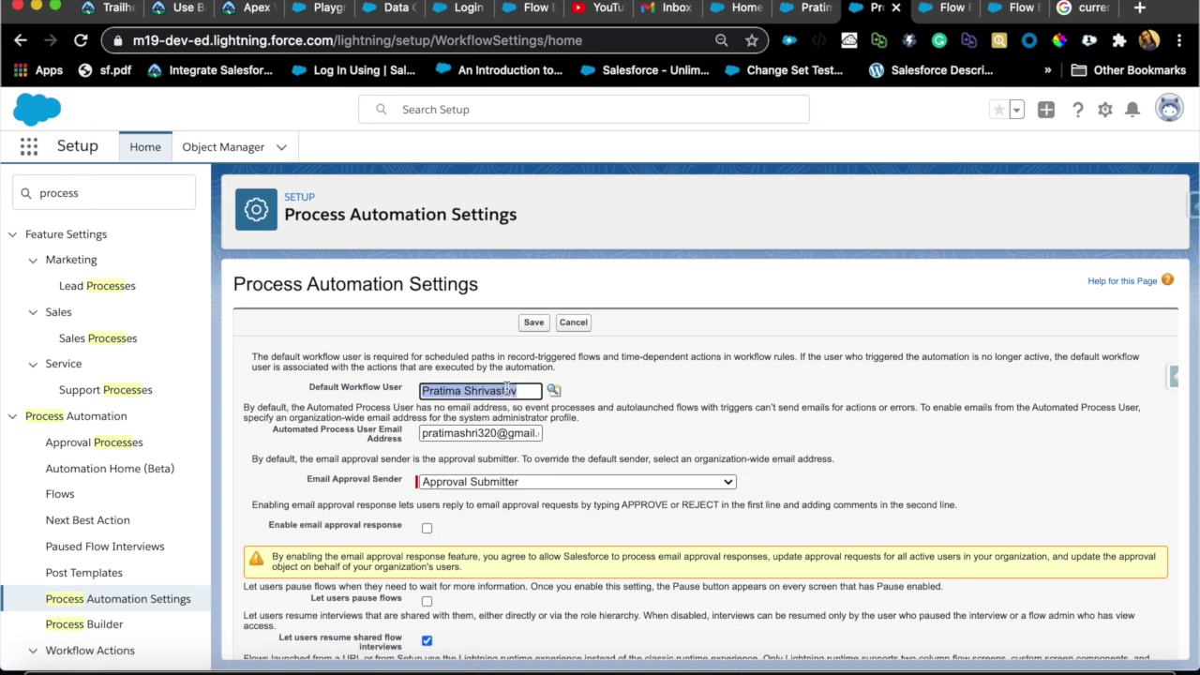
pyautogui.doubleClick(527, 392)
pyautogui.click(516, 433)
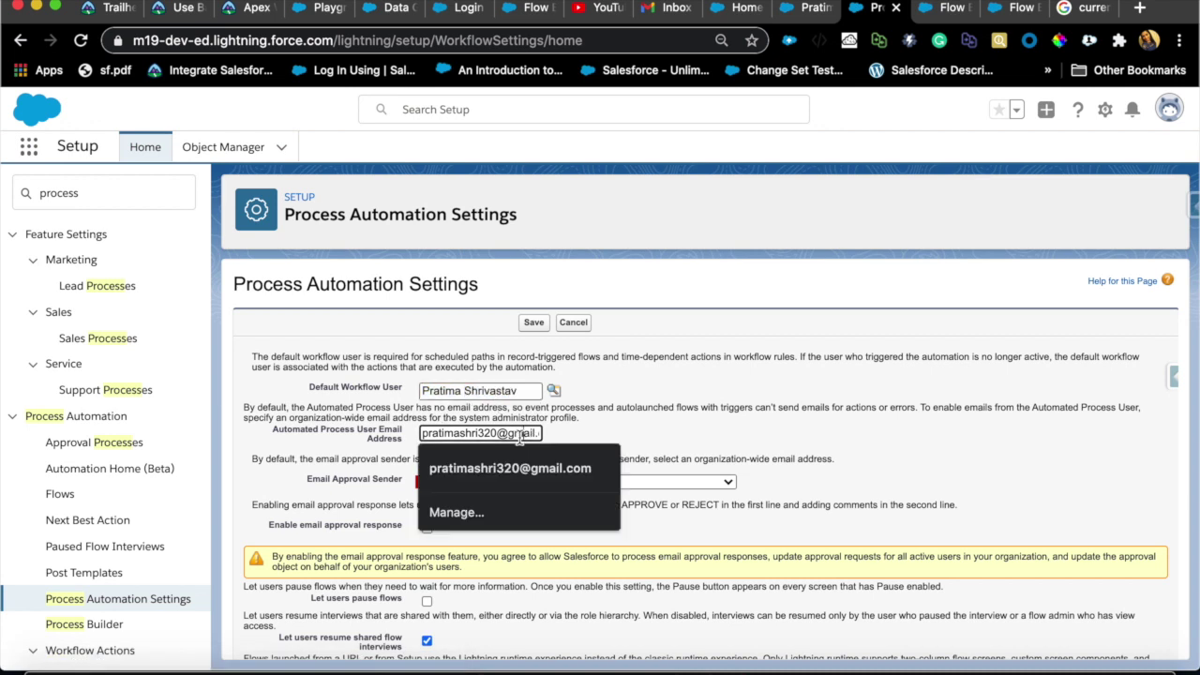
pyautogui.click(621, 437)
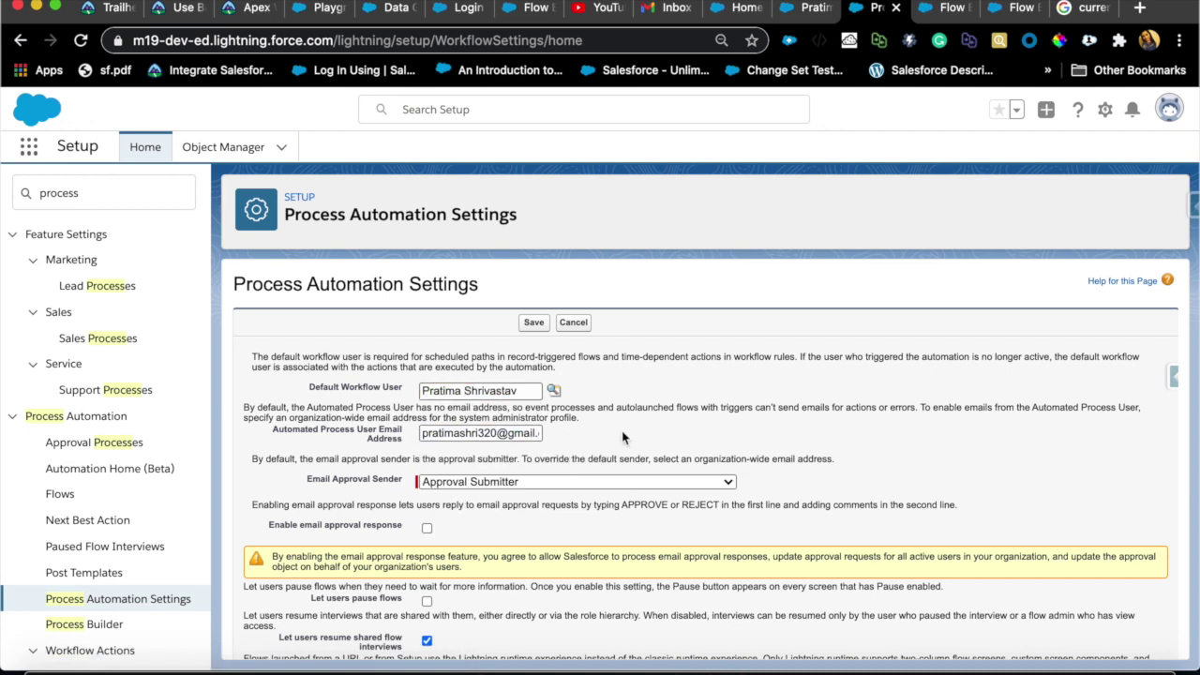
# Go to the Scheduled Jobs page via a 'job' Quick Find search
pyautogui.doubleClick(126, 192)
pyautogui.write('job')
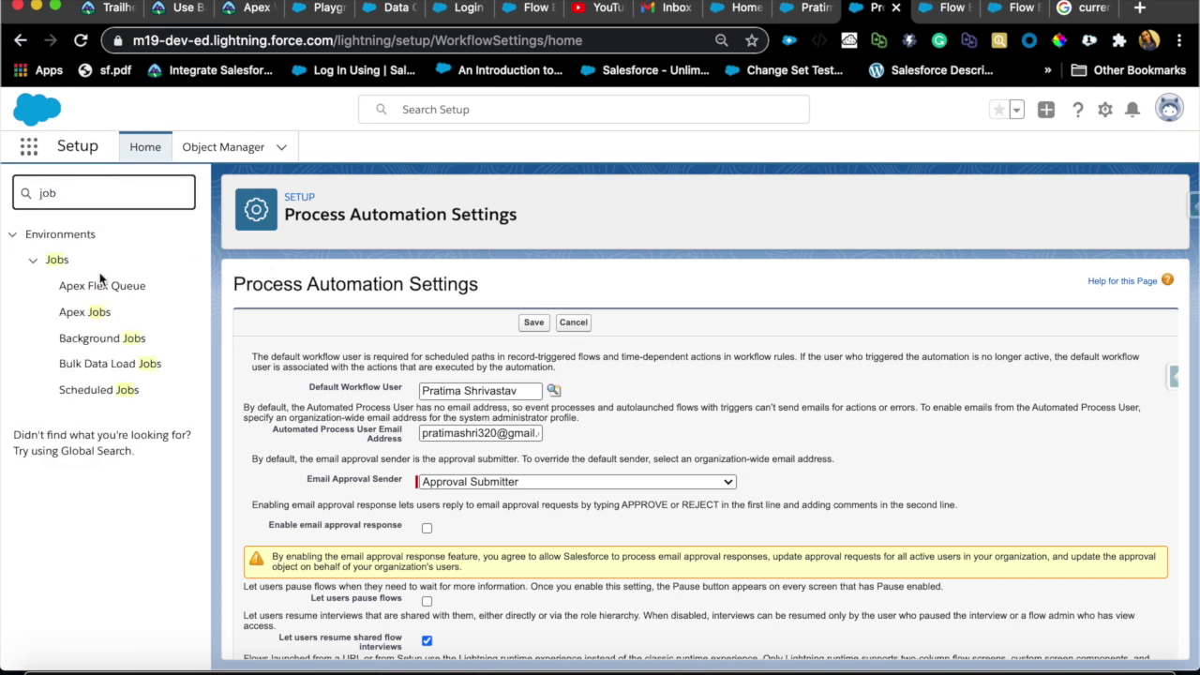
pyautogui.click(113, 395)
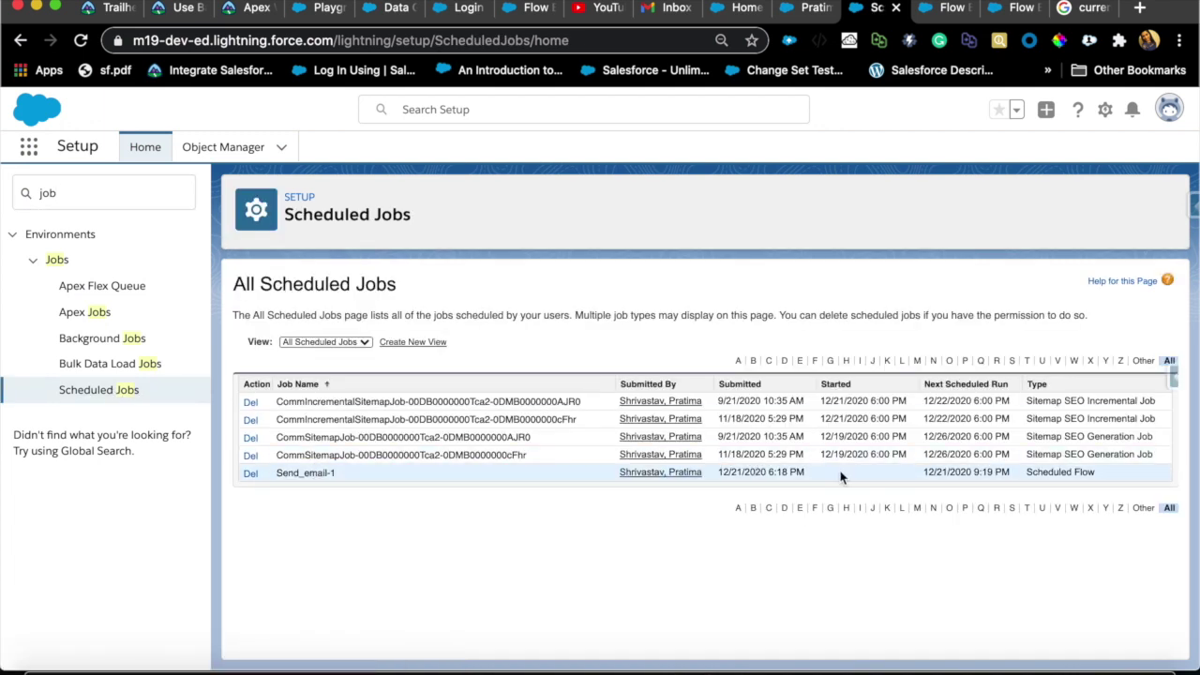
# Reload Scheduled Jobs to confirm Send_email-2's start time, then check the received Test email and contact record
pyautogui.click(81, 41)
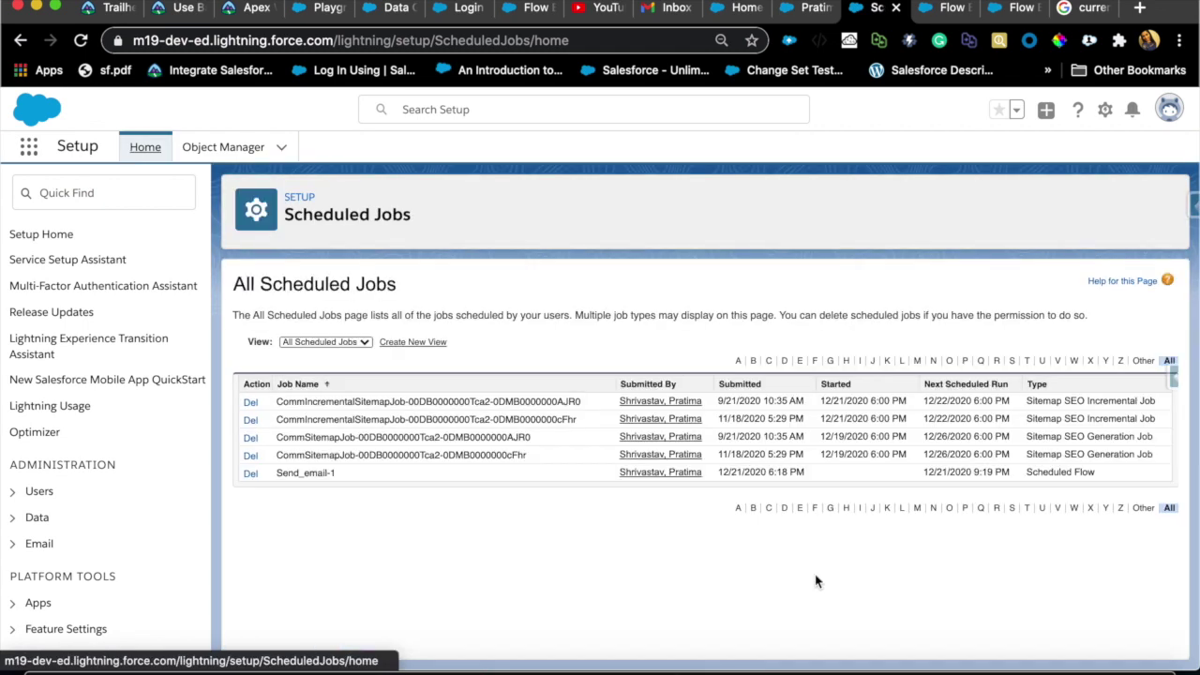
pyautogui.click(955, 9)
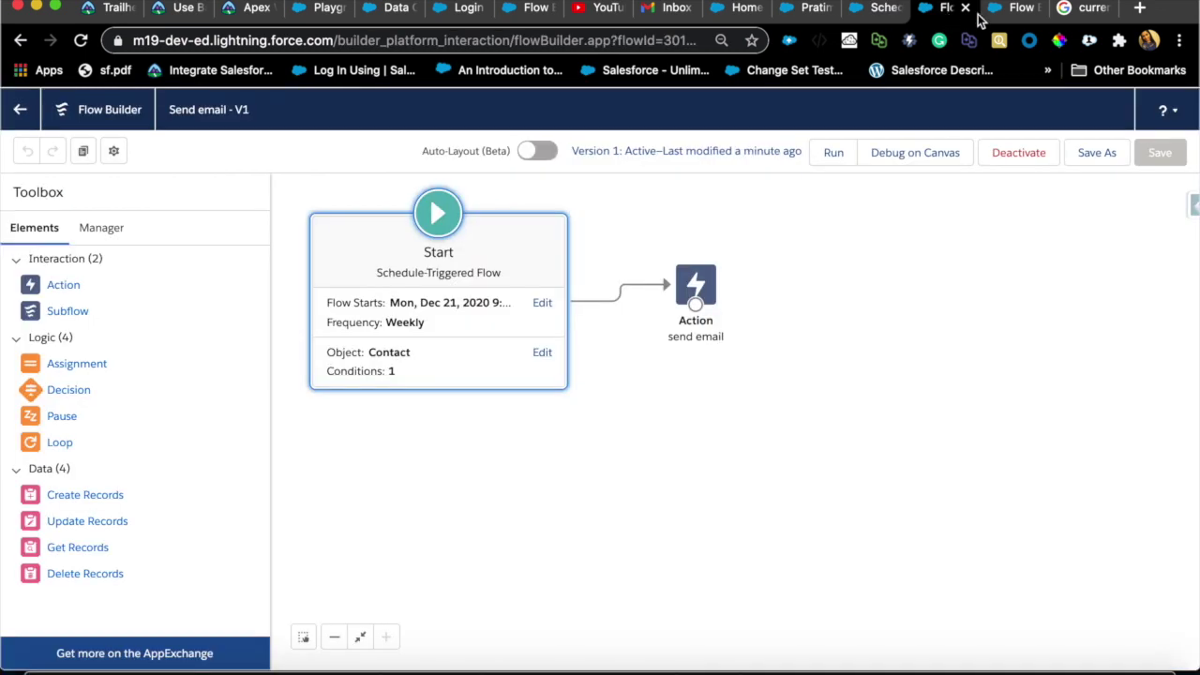
pyautogui.click(879, 8)
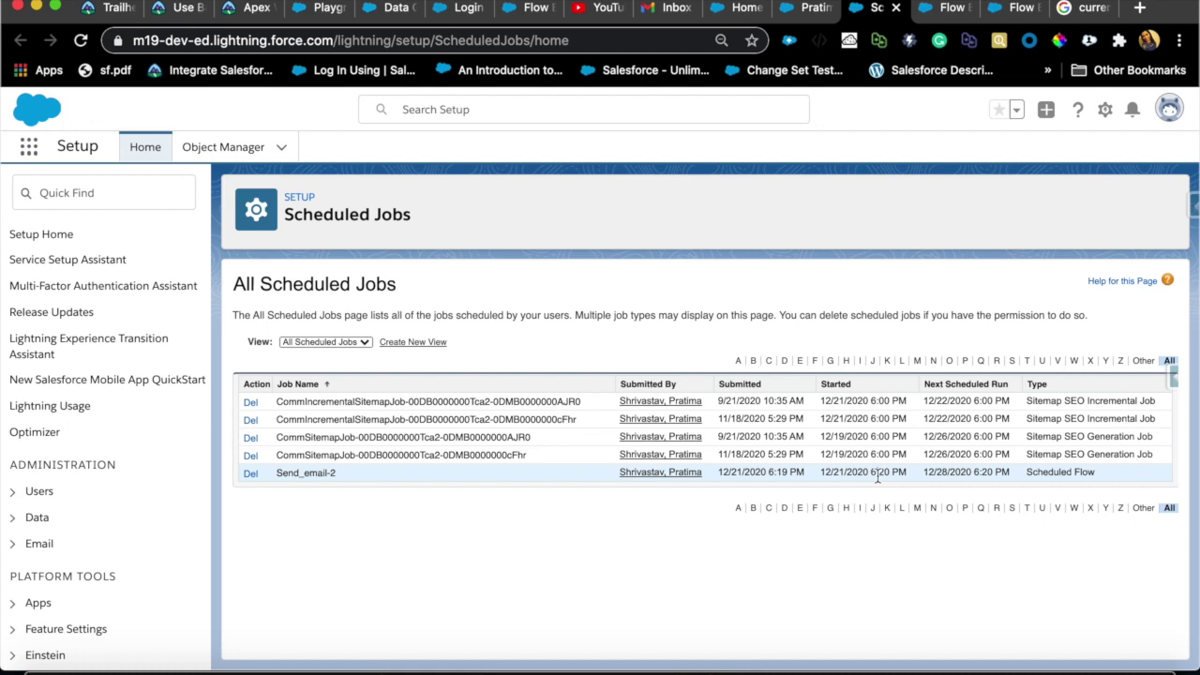
pyautogui.doubleClick(871, 473)
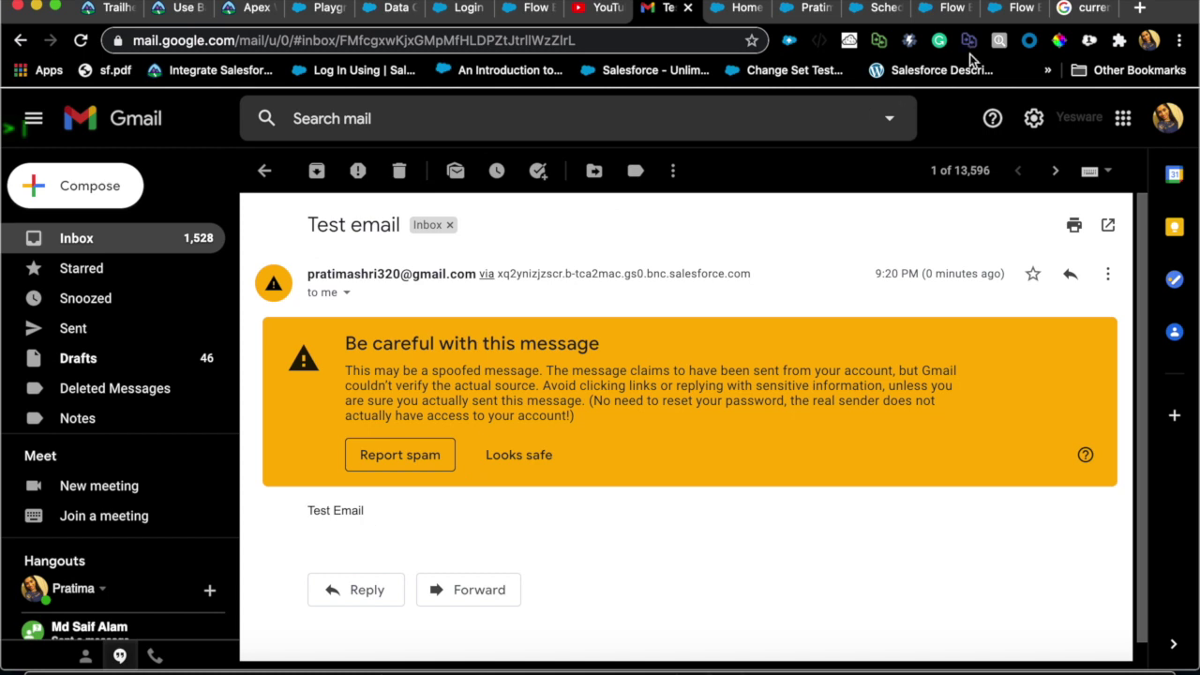
pyautogui.click(931, 21)
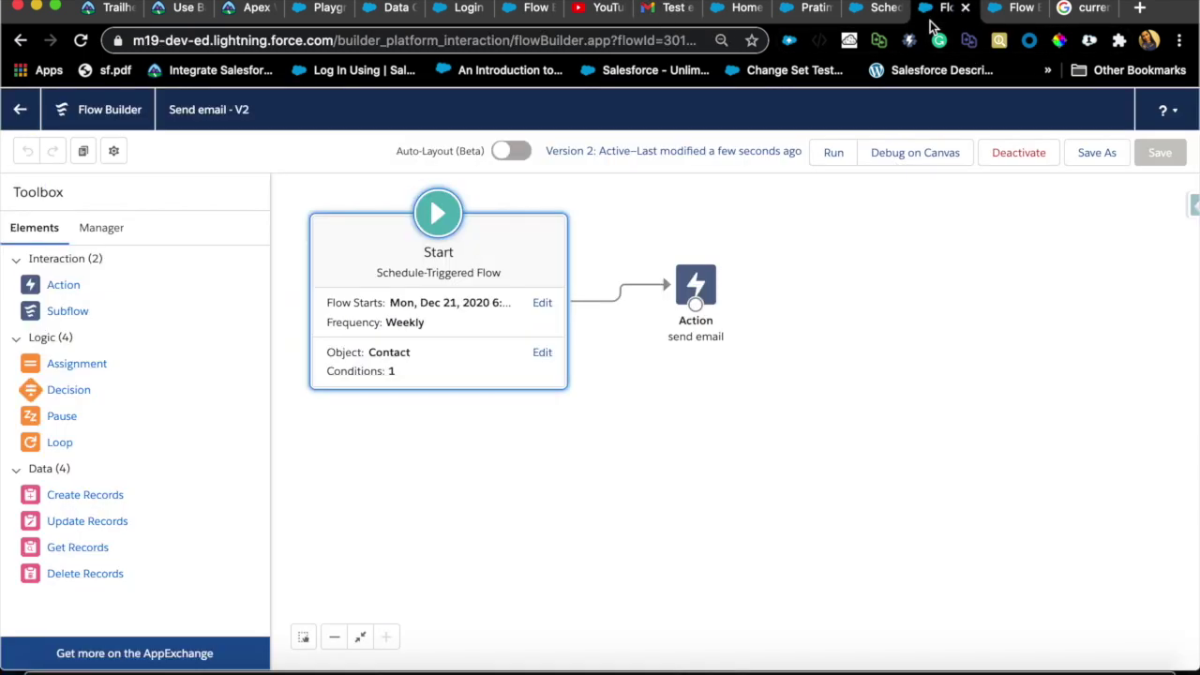
pyautogui.click(804, 13)
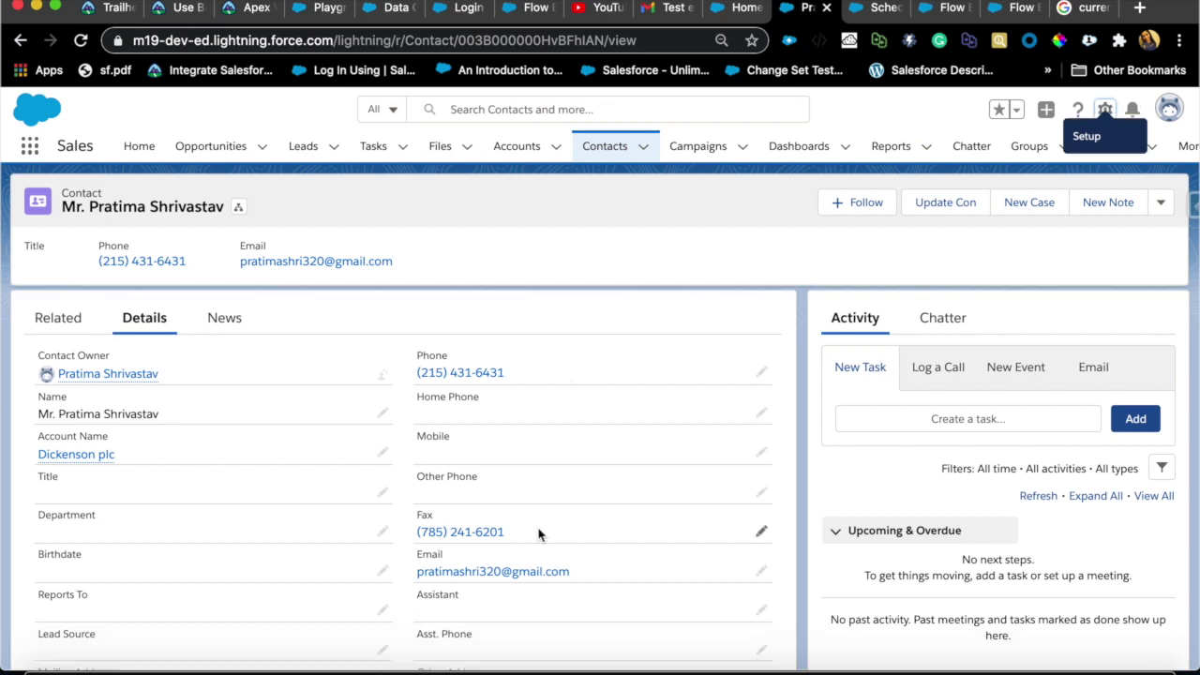
pyautogui.scroll(-2, 539, 535)
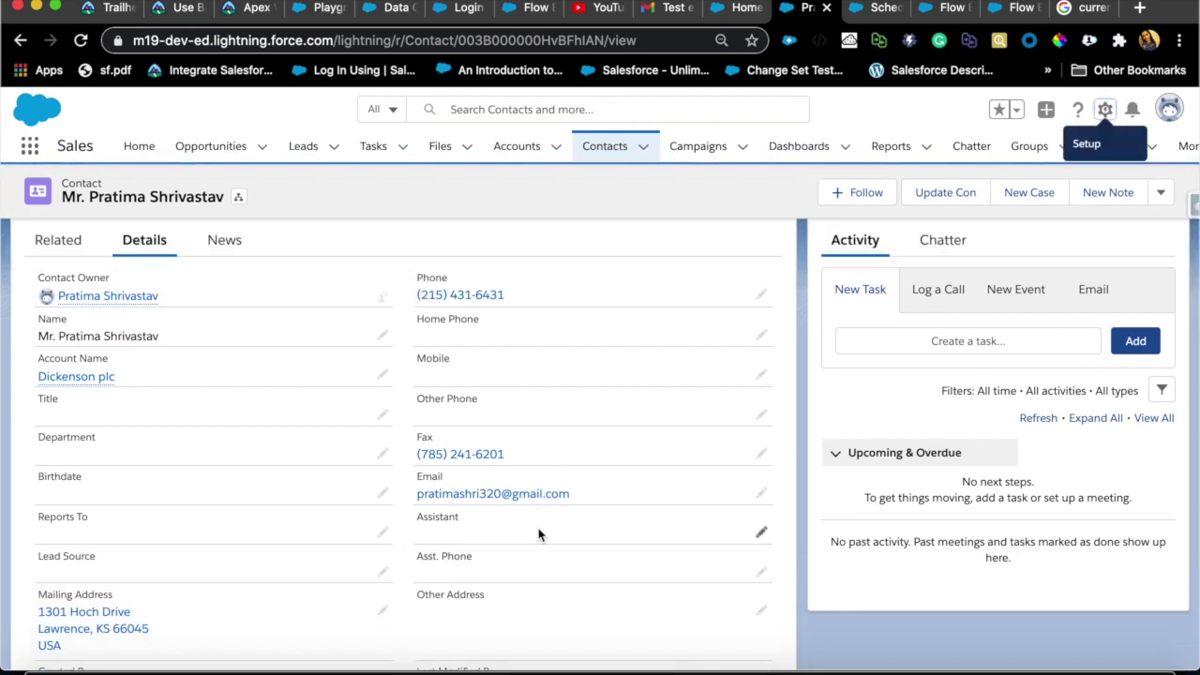
pyautogui.scroll(-2, 539, 535)
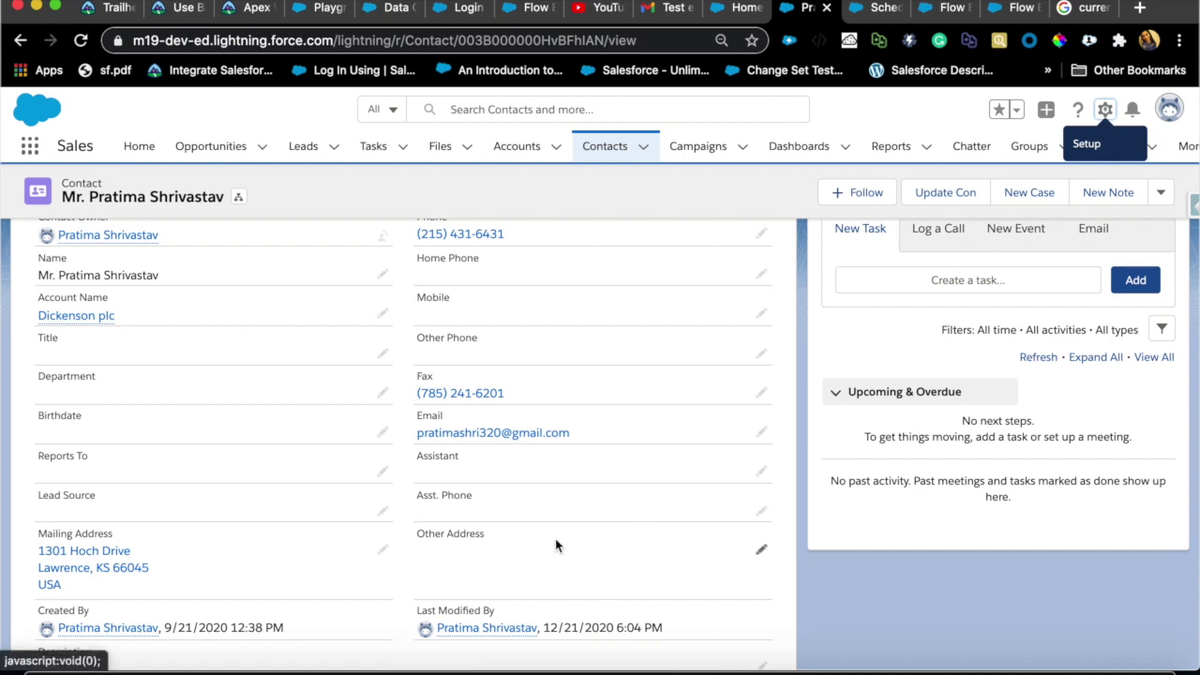
pyautogui.click(873, 8)
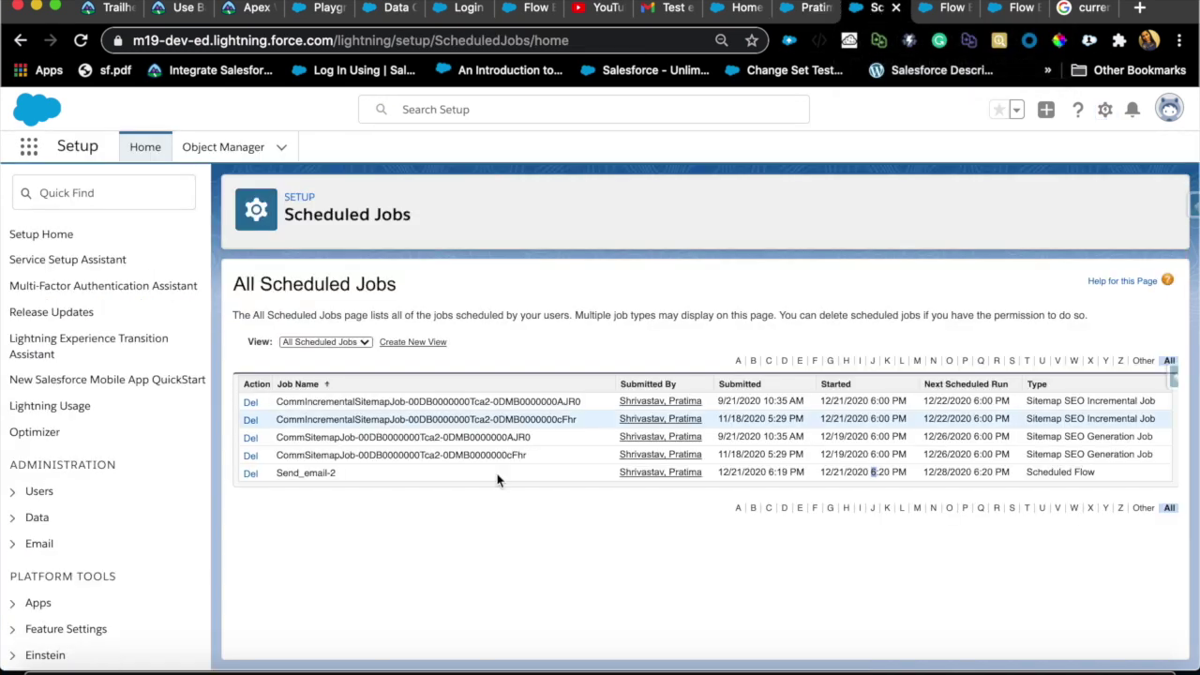
pyautogui.click(945, 21)
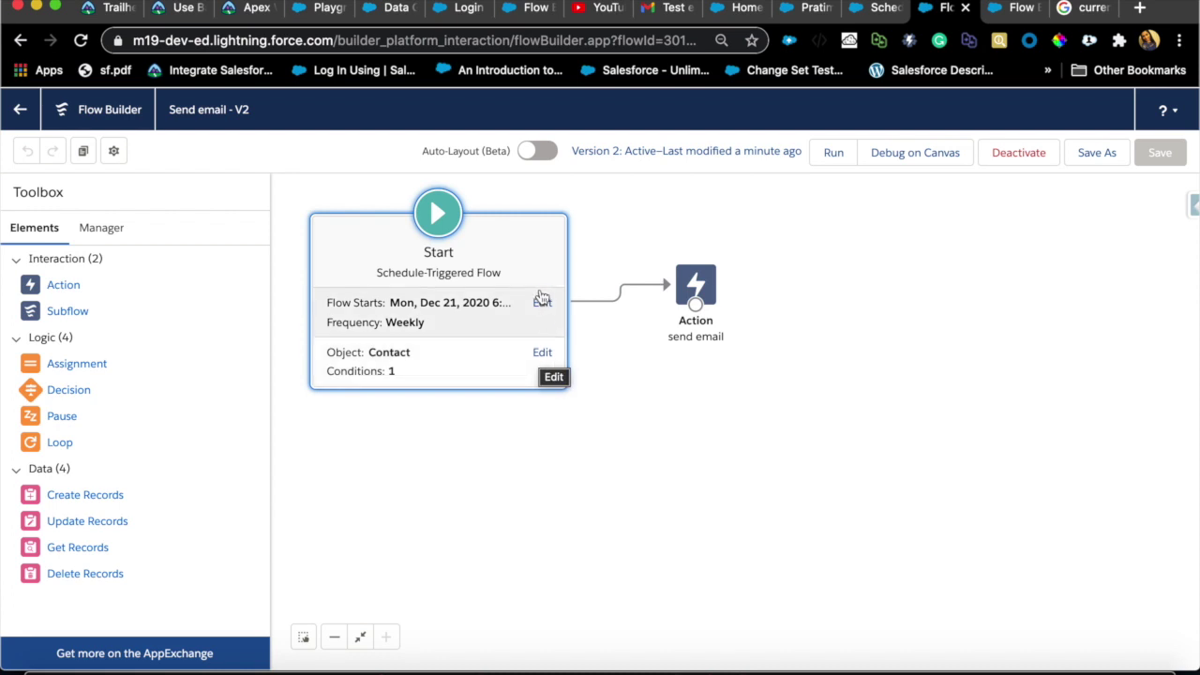
pyautogui.click(546, 356)
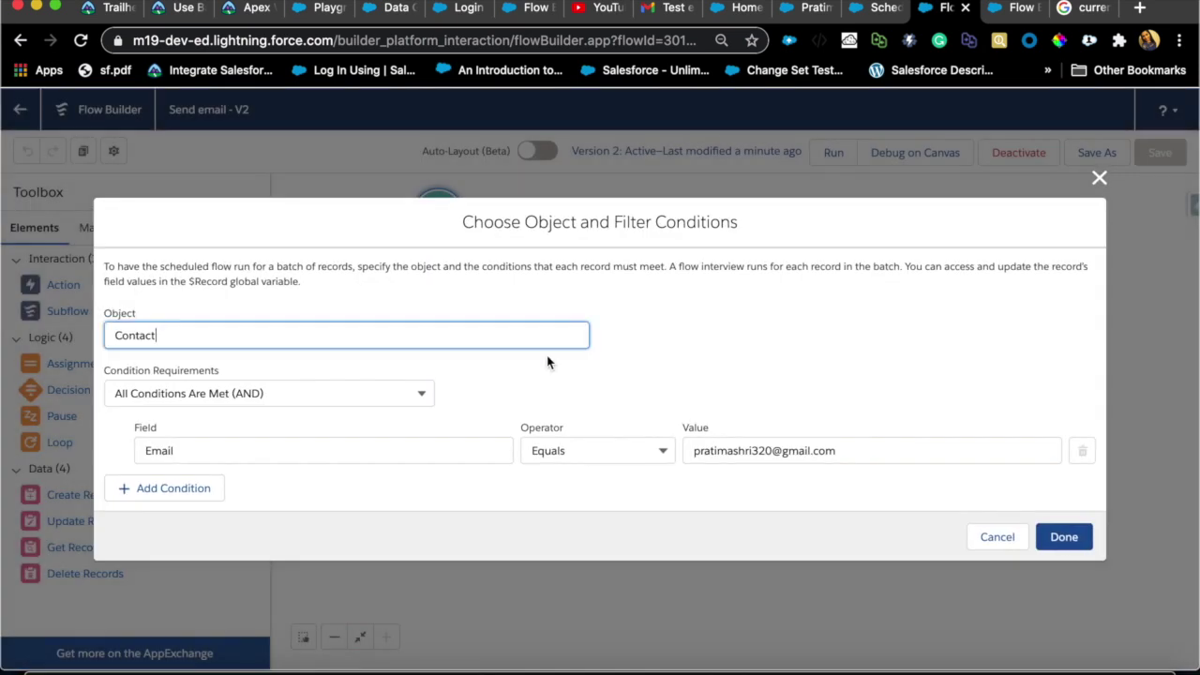
pyautogui.click(188, 488)
pyautogui.click(243, 478)
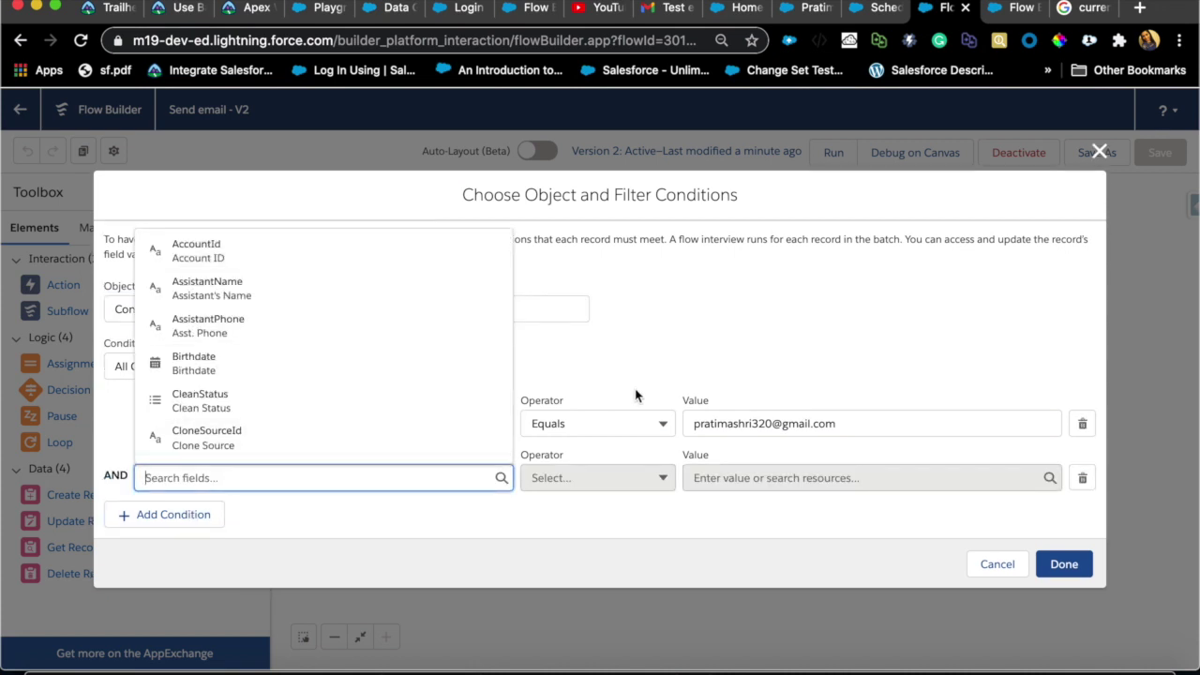
pyautogui.click(829, 383)
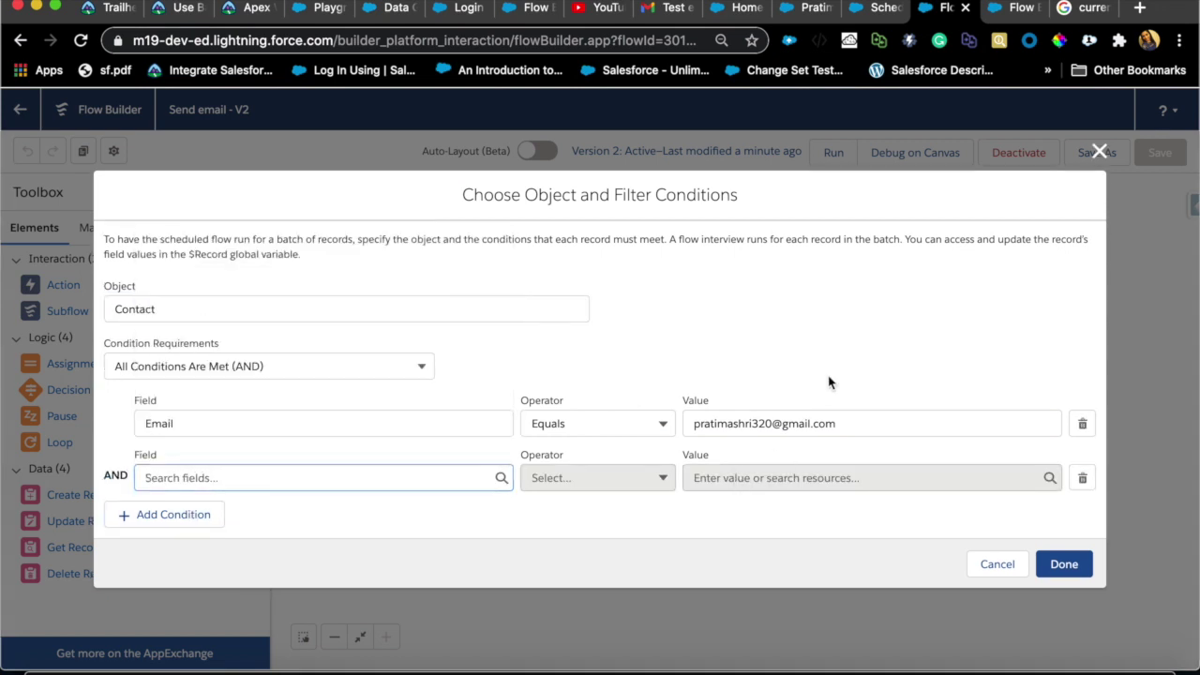
pyautogui.click(1101, 153)
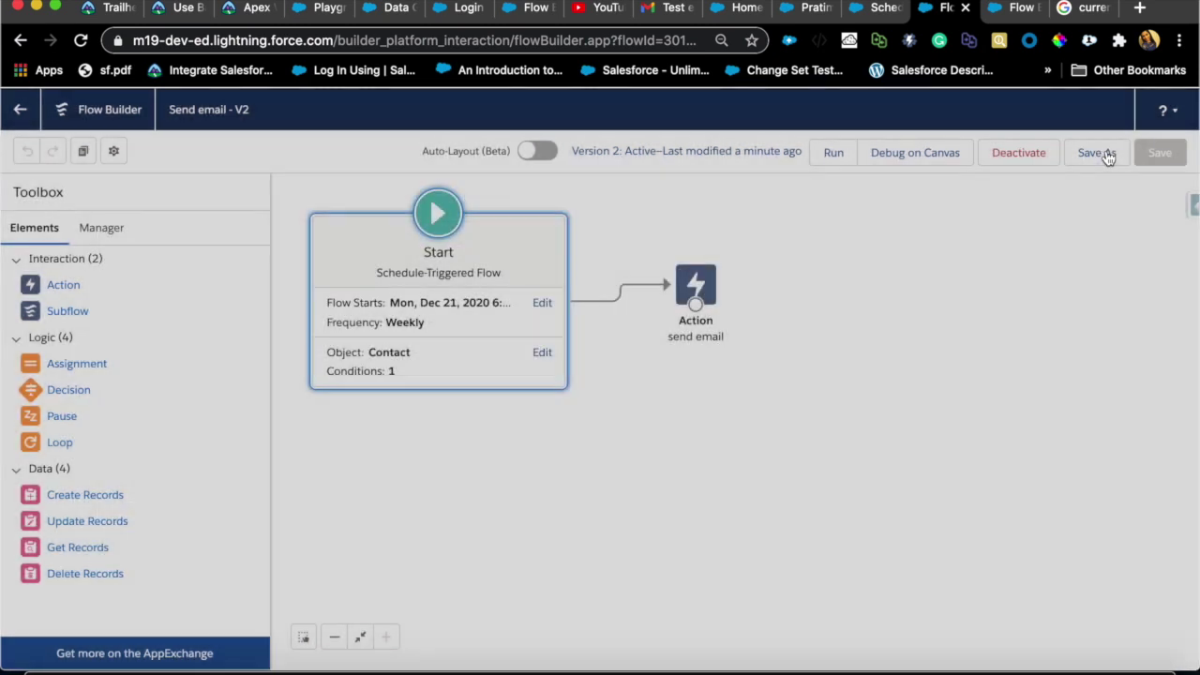